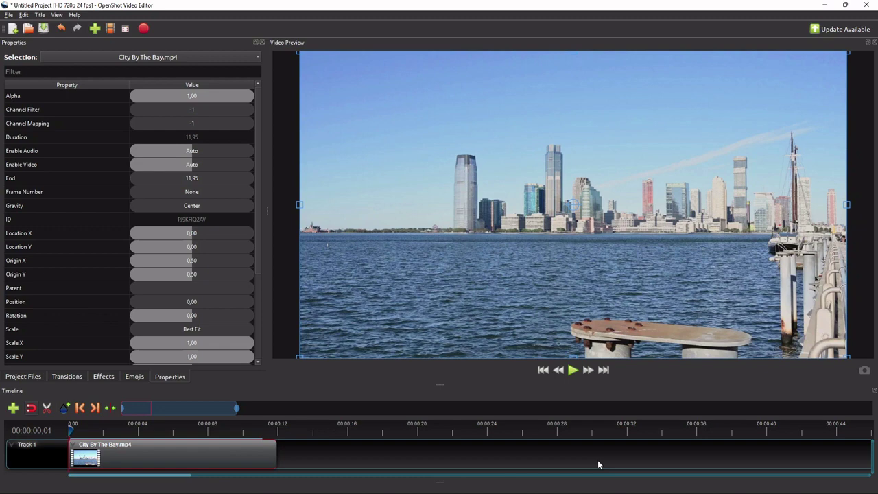
- Switch to the media player, play the Demo video to its end, and minimize the player
left_click(603, 485)
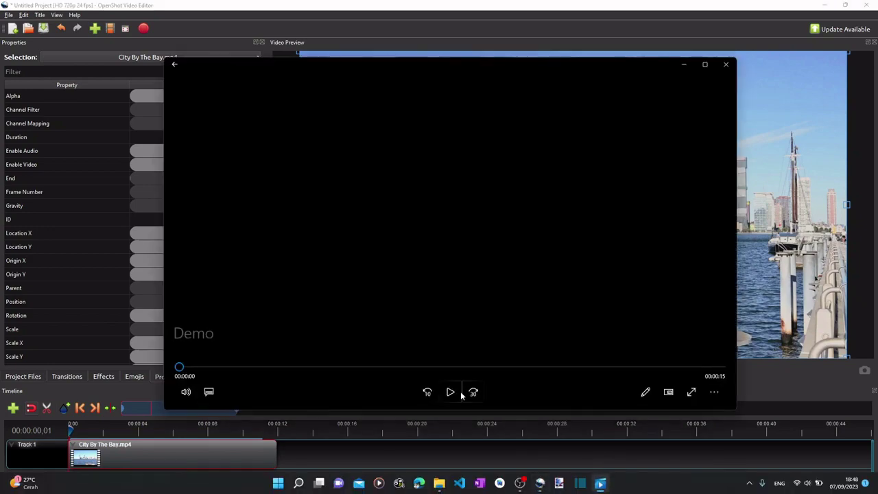
left_click(450, 392)
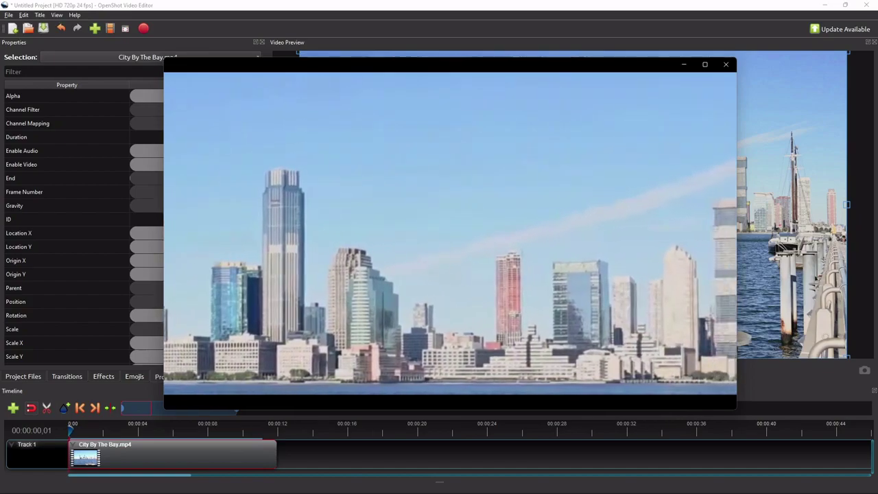
mouse_move(698, 93)
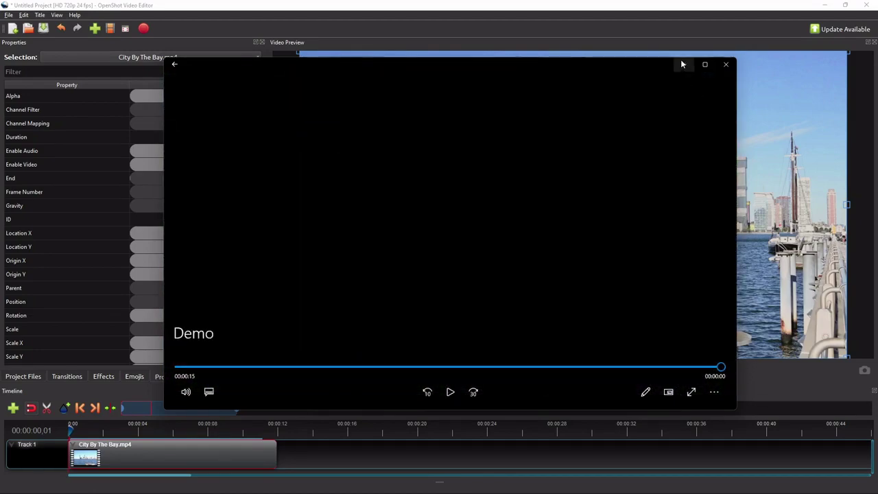
left_click(683, 64)
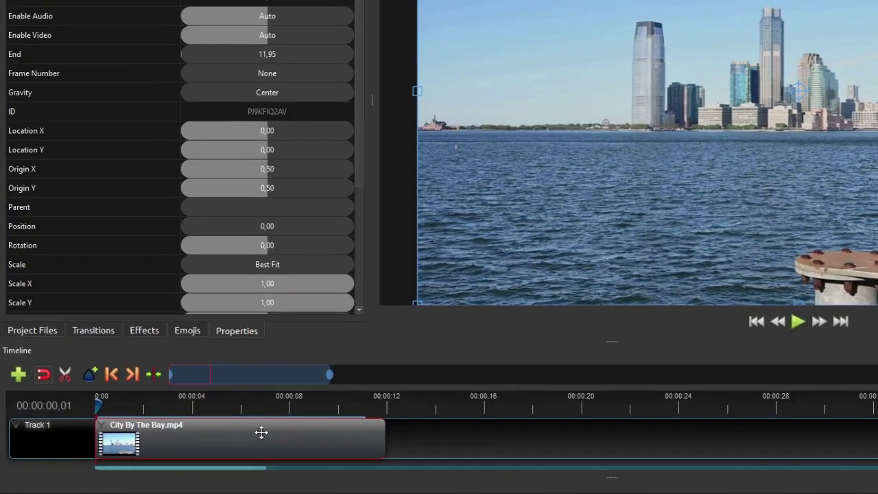
- Apply the Zoom In (50% to 100%) animation to the start of City By The Bay.mp4 and preview its playback
right_click(264, 439)
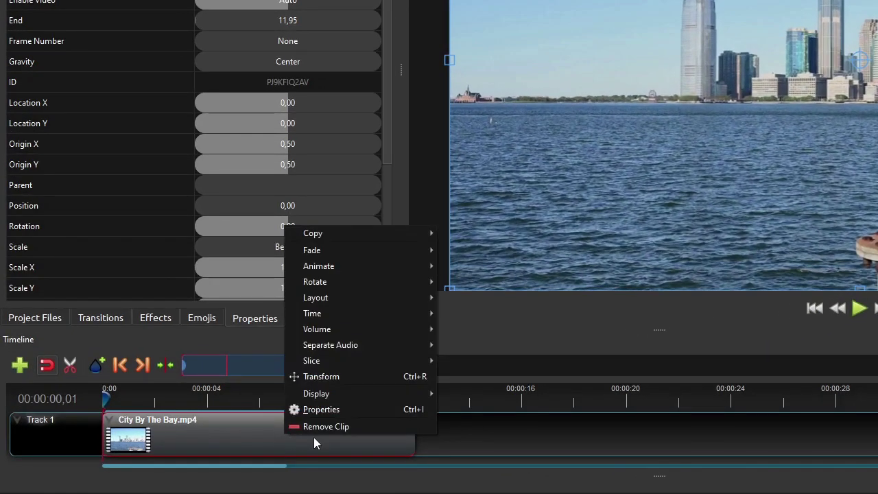
mouse_move(372, 267)
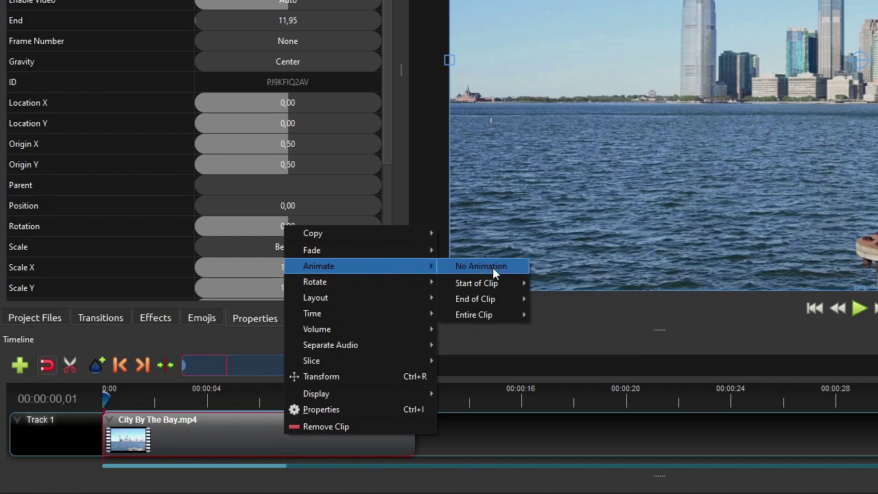
mouse_move(492, 283)
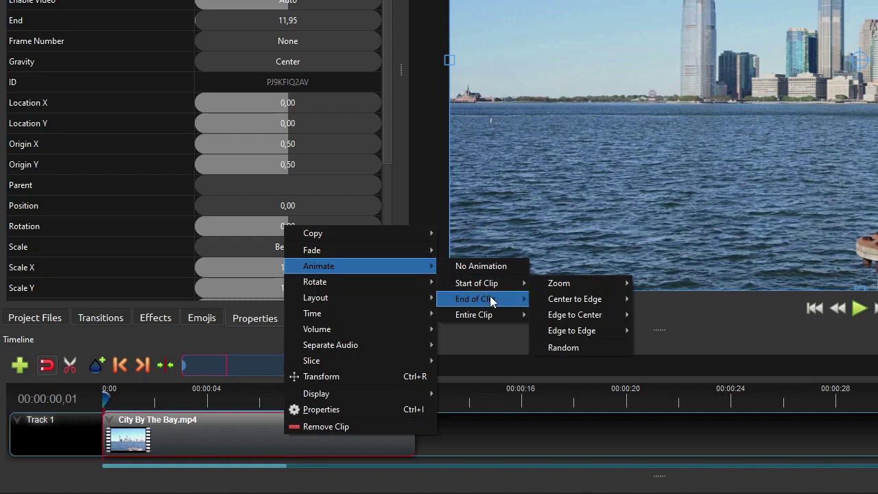
mouse_move(489, 314)
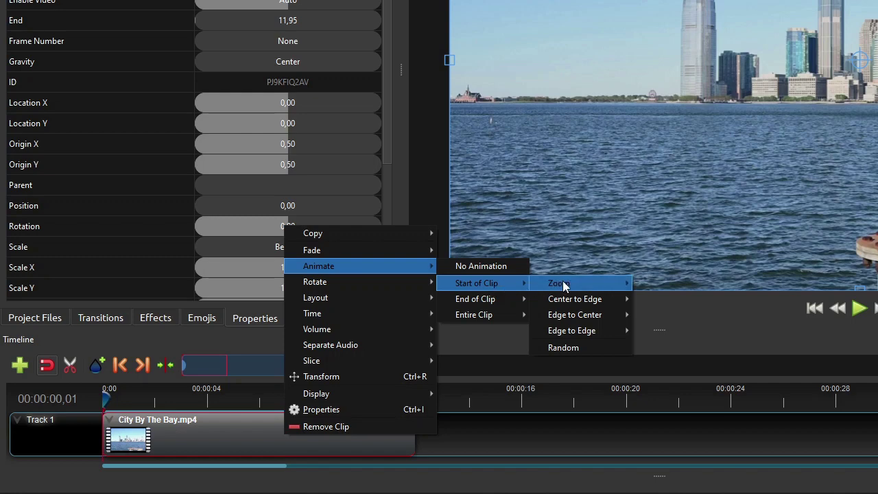
mouse_move(565, 285)
mouse_move(573, 304)
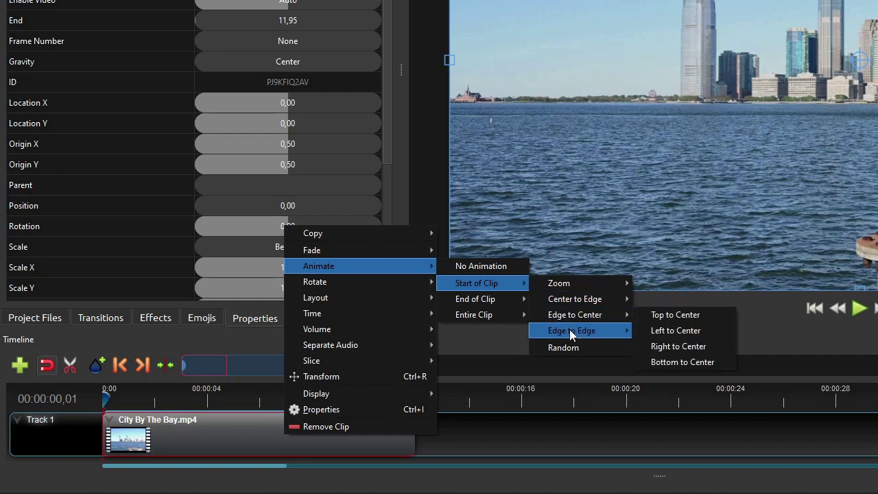
mouse_move(570, 332)
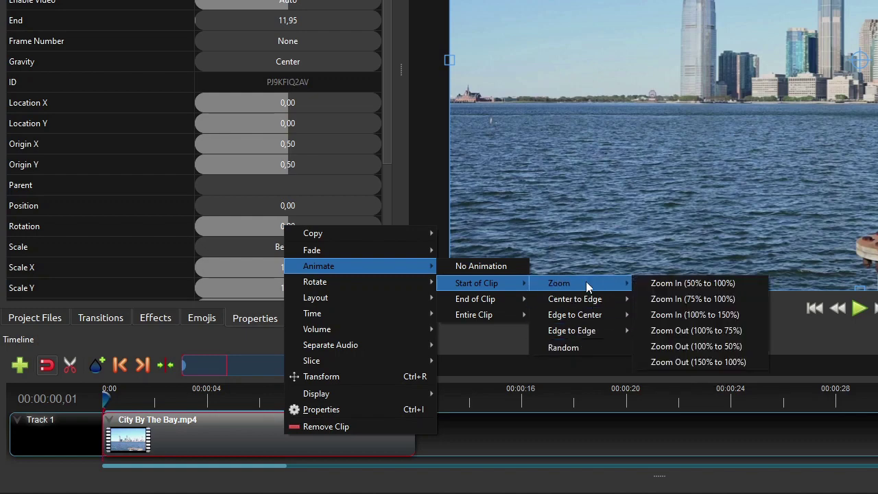
left_click(735, 284)
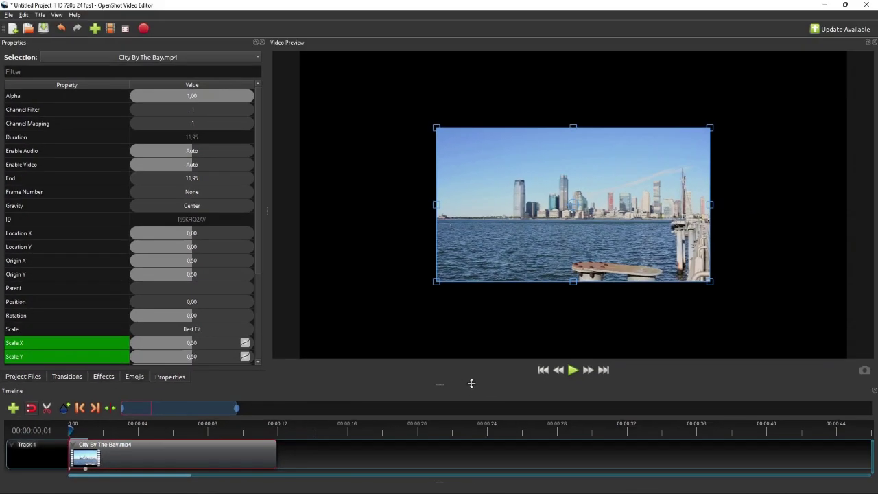
left_click(573, 371)
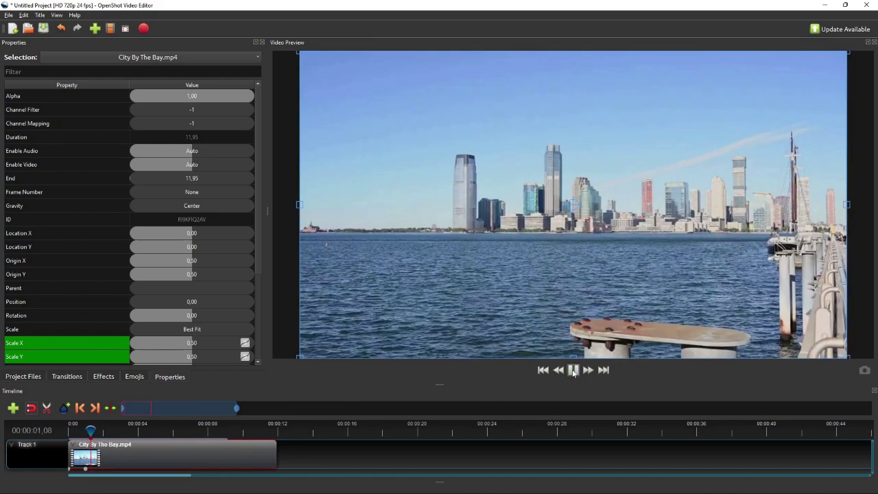
left_click(574, 370)
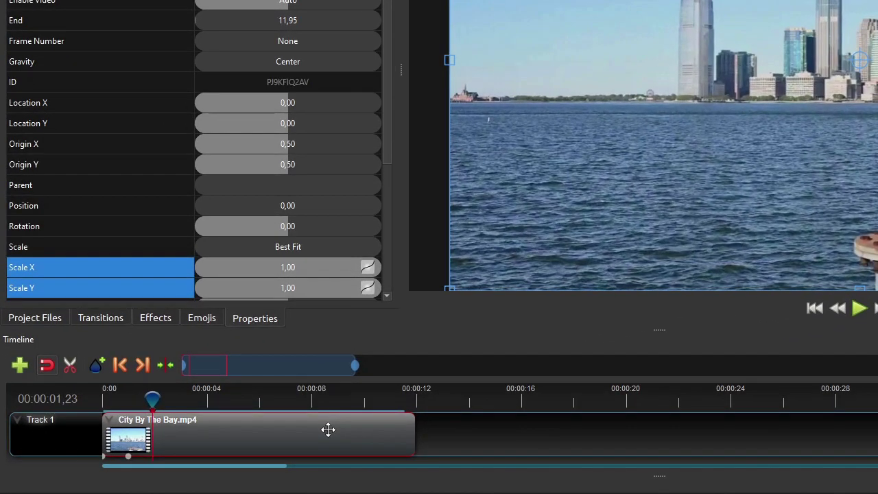
- Remove the animation from City By The Bay.mp4 by setting it to No Animation
right_click(328, 429)
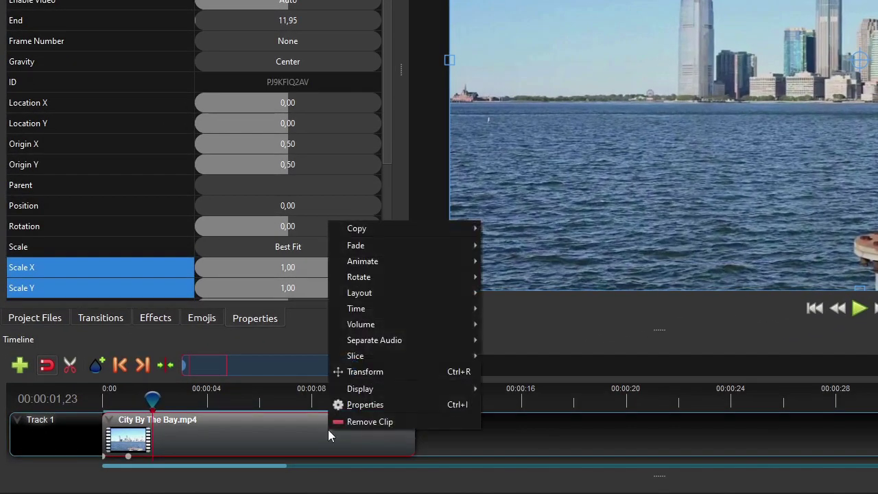
mouse_move(403, 265)
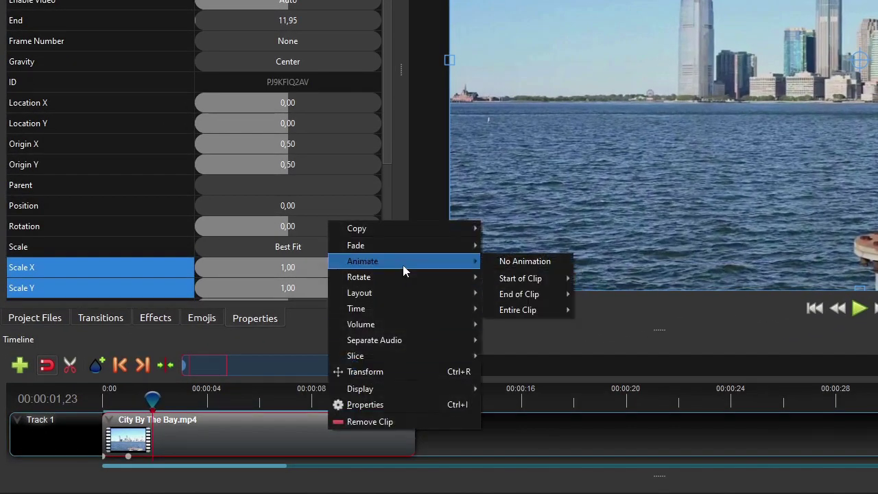
left_click(525, 262)
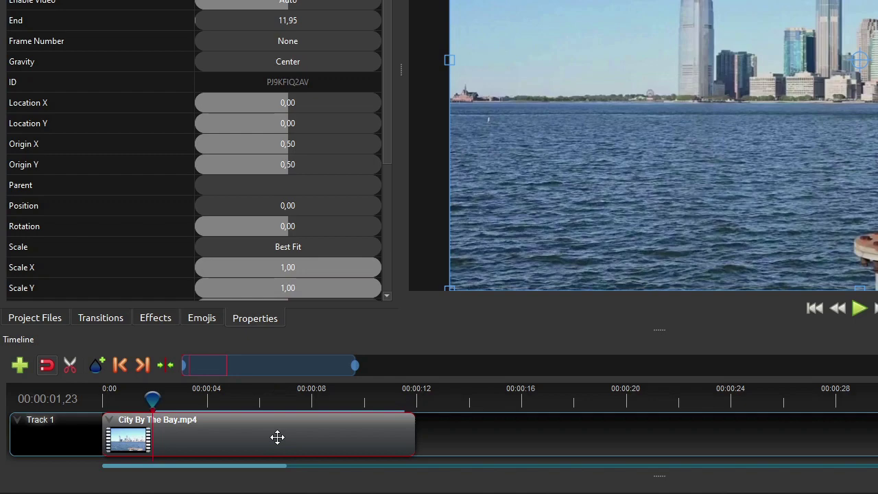
- Examine the fade presets for the start, end and entire clip, and the volume presets of City By The Bay.mp4
right_click(278, 436)
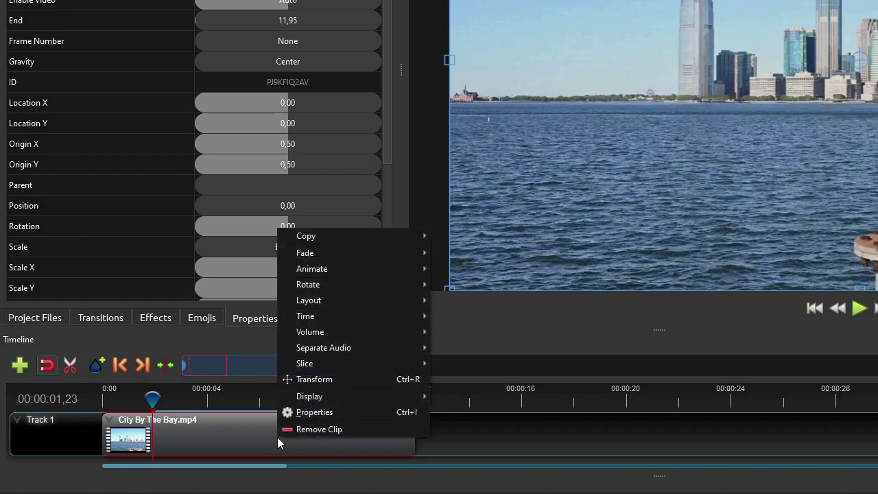
mouse_move(346, 252)
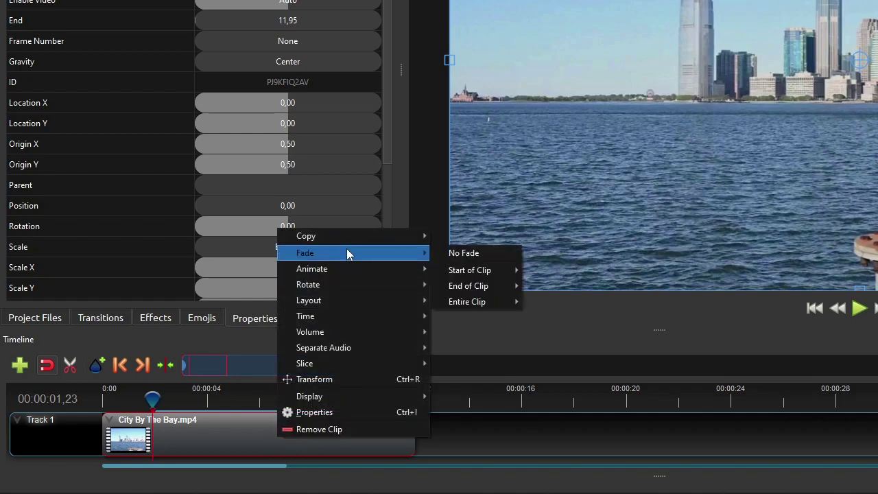
mouse_move(478, 273)
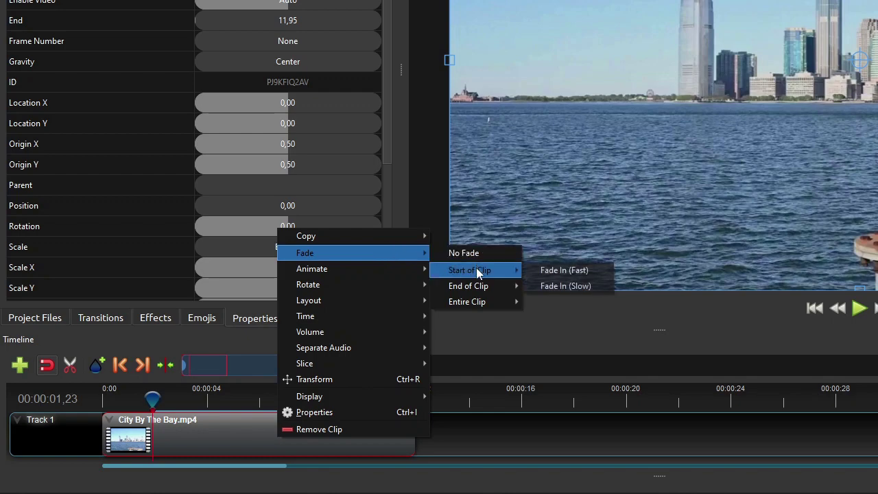
mouse_move(478, 291)
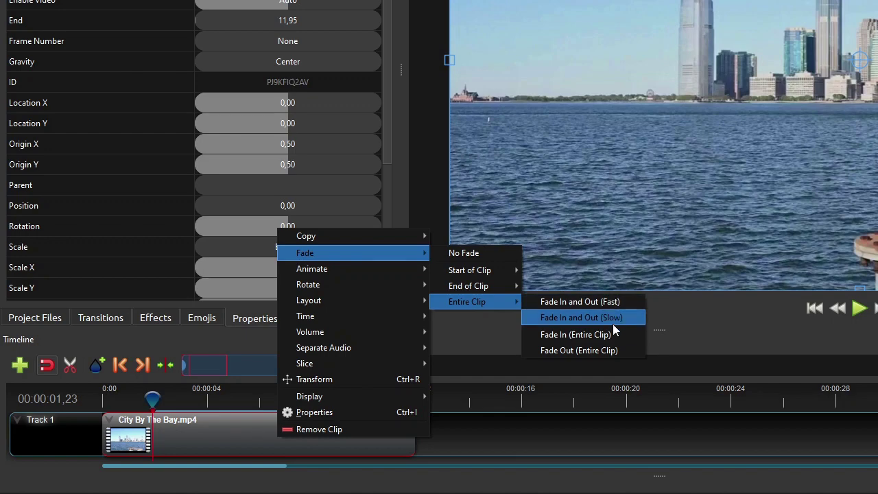
left_click(710, 304)
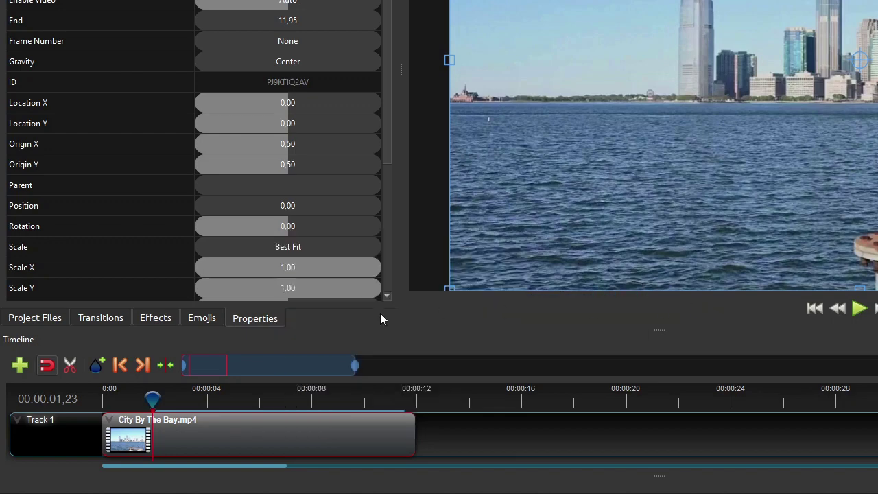
right_click(284, 439)
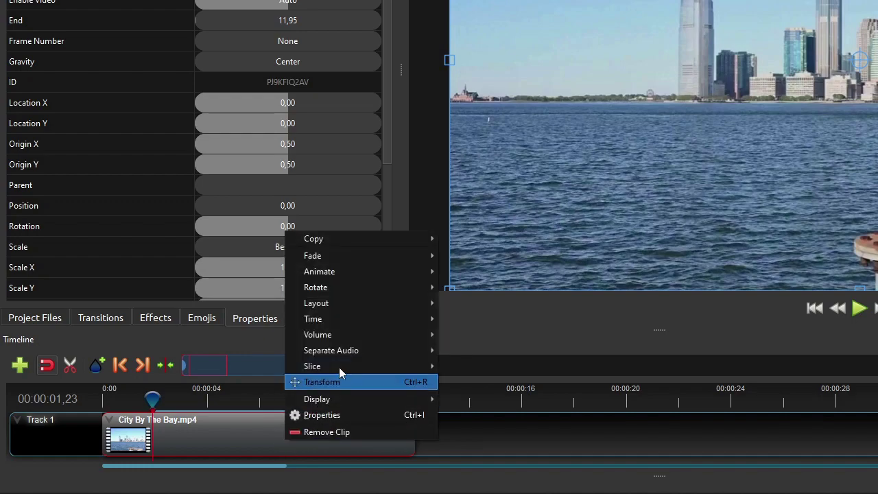
mouse_move(338, 335)
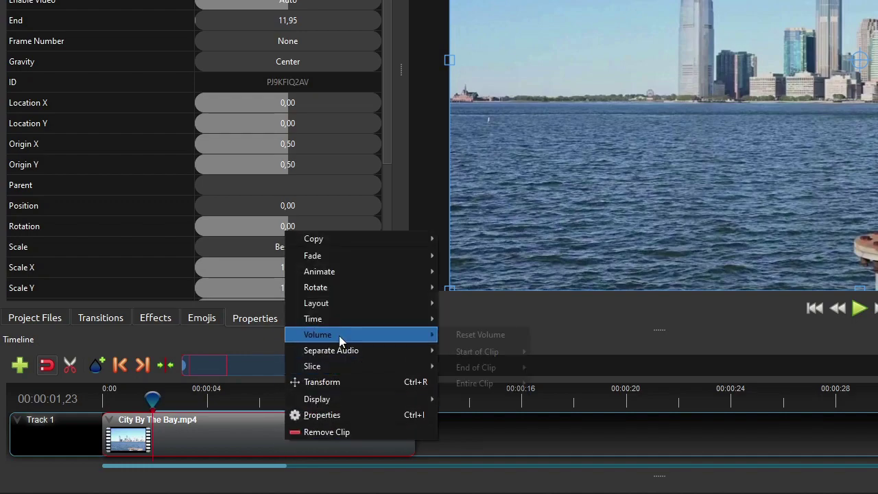
left_click(480, 340)
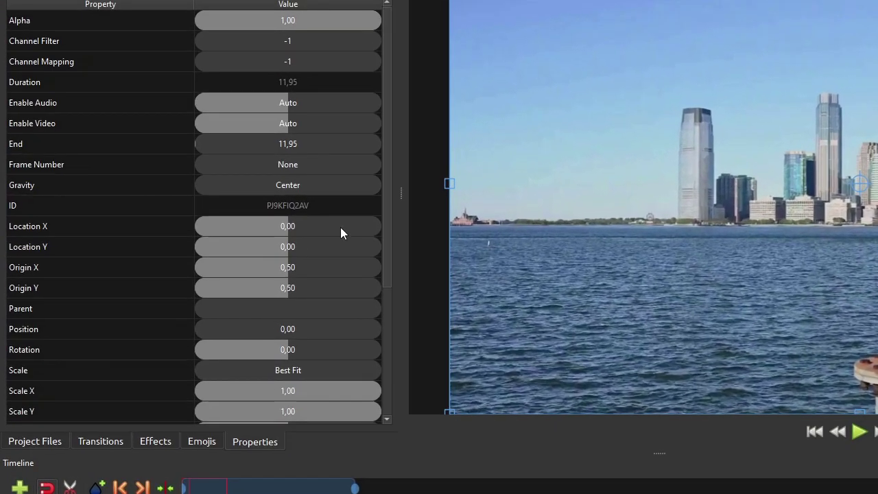
- Examine the keyframe commands for Location X and the alignment choices for Gravity in the clip's properties
right_click(227, 232)
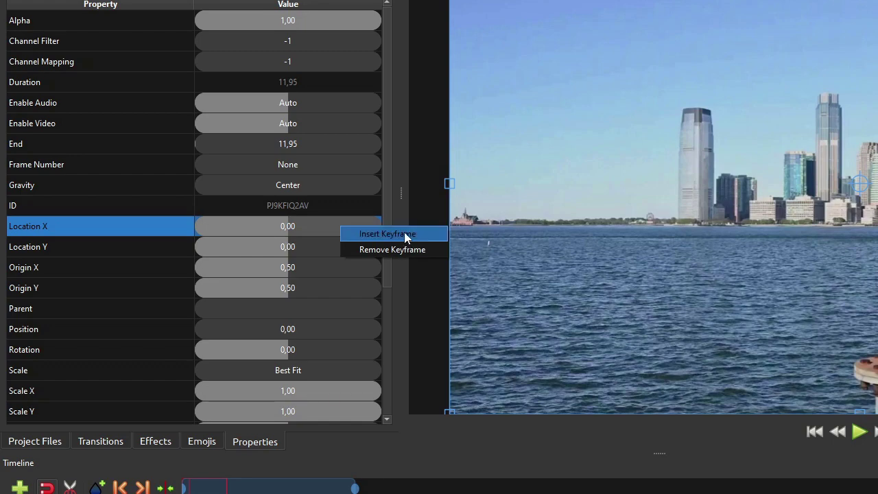
left_click(334, 183)
left_click(334, 183)
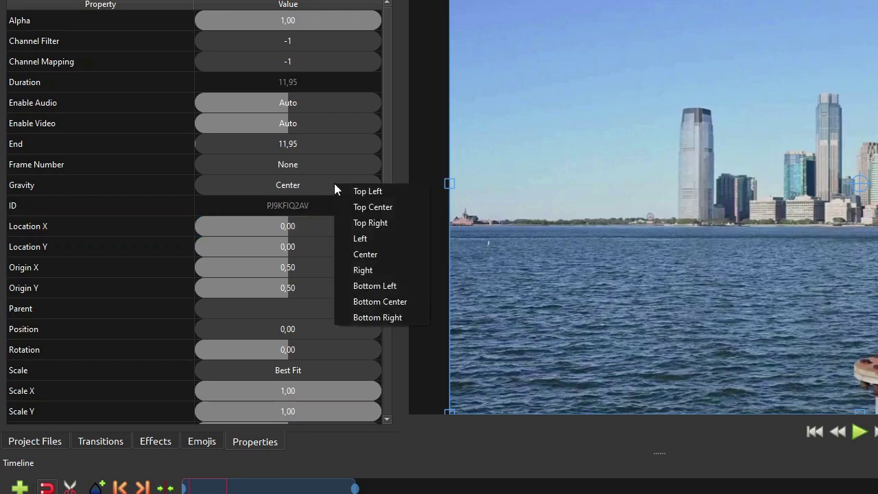
left_click(330, 183)
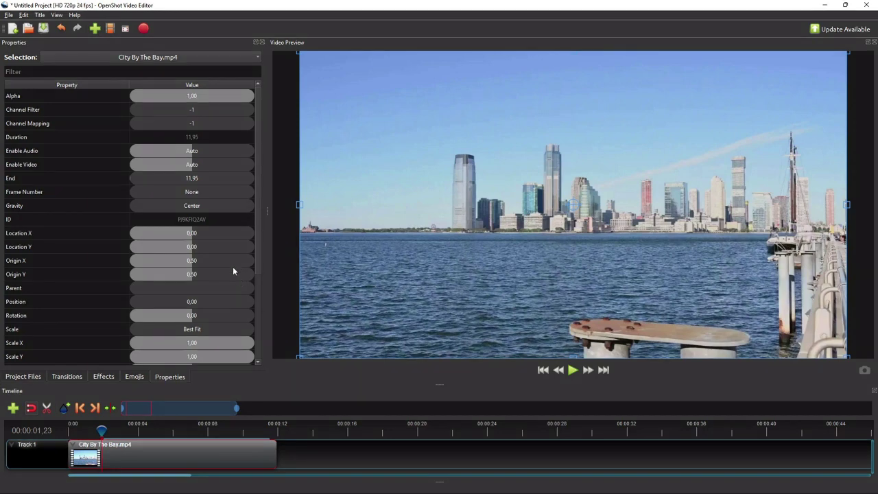
- Lower the clip's Alpha to 0,74 at the playhead and remove that Alpha keyframe again
left_click(249, 99)
left_click_drag(249, 100, 223, 99)
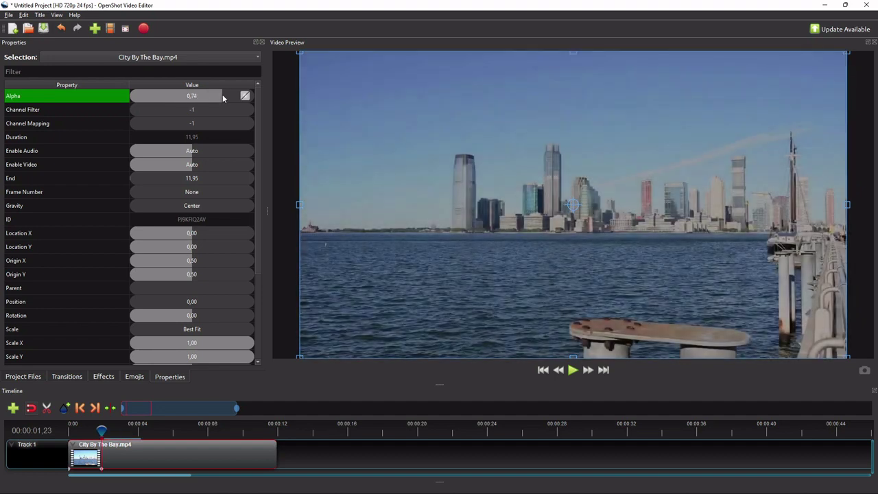
right_click(223, 99)
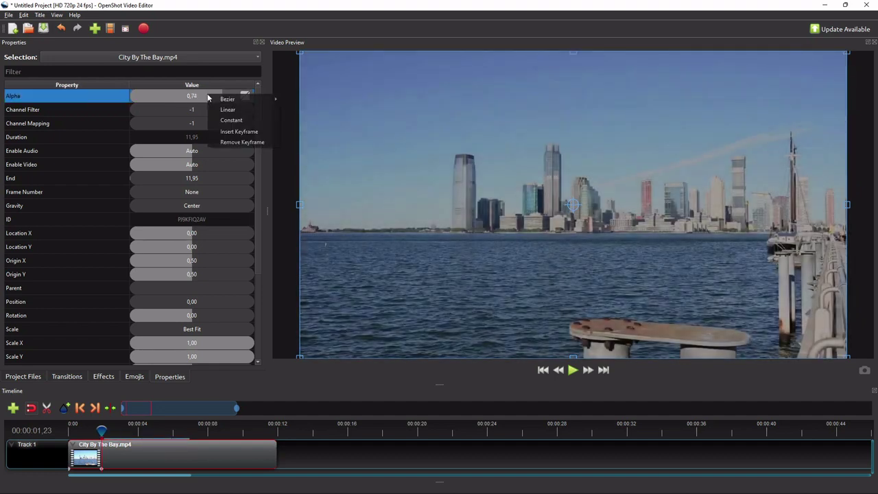
left_click(233, 142)
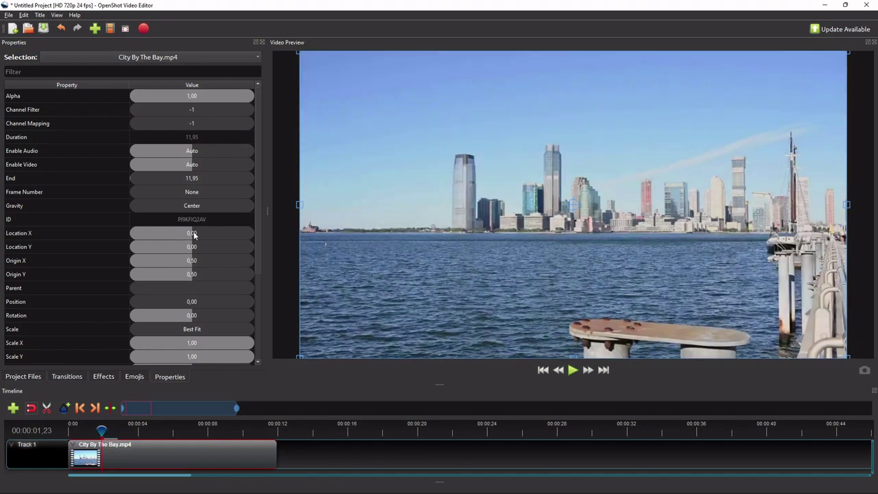
- Shift the clip's Location X to -0,68 at the playhead and remove that Location X keyframe again
left_click_drag(198, 236, 169, 236)
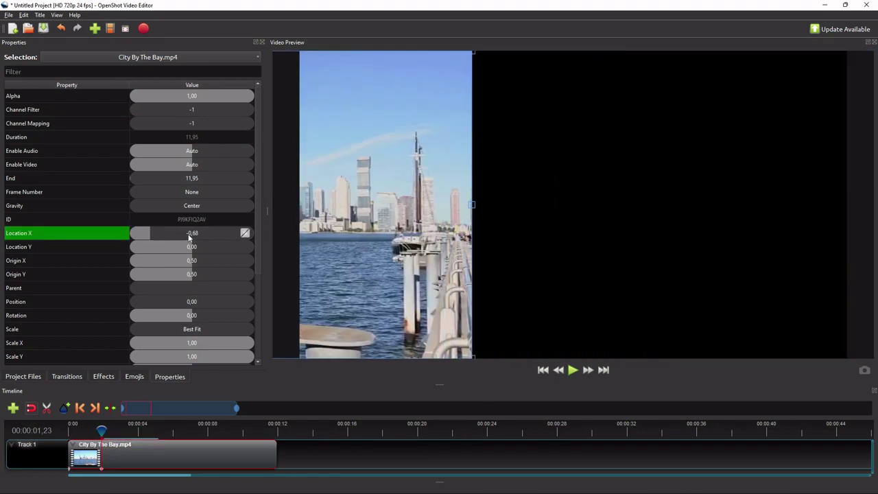
right_click(189, 233)
left_click(235, 283)
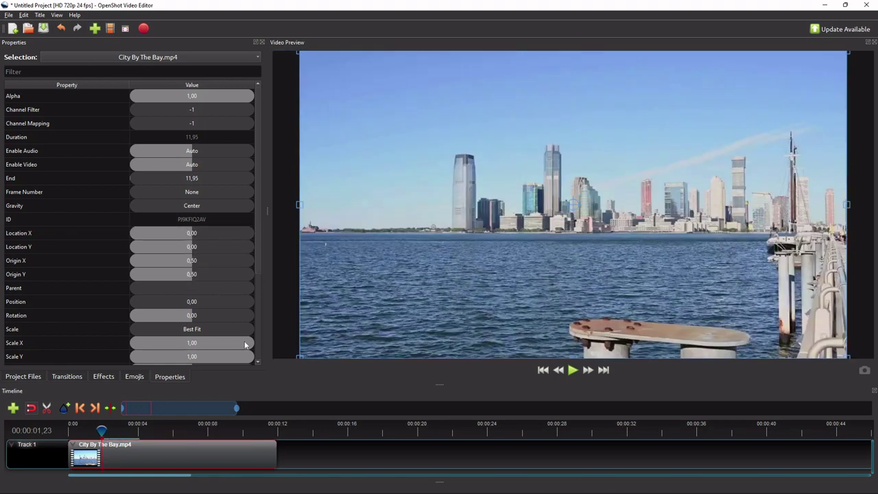
- Reduce the clip's Scale X to 0,81 at the playhead and remove that Scale X keyframe again
left_click(234, 342)
mouse_move(234, 343)
left_mouse_down()
mouse_move(151, 345)
mouse_move(230, 346)
left_mouse_up()
right_click(199, 345)
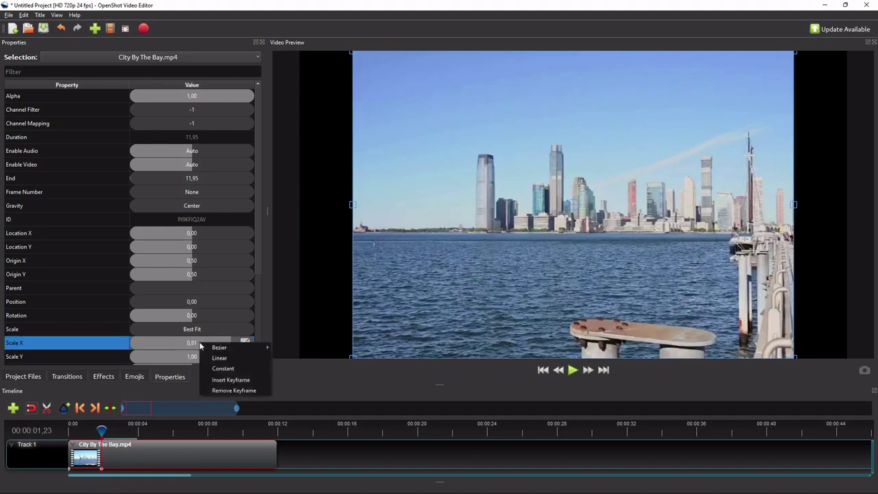
left_click(233, 390)
scroll(200, 329, "down", 1)
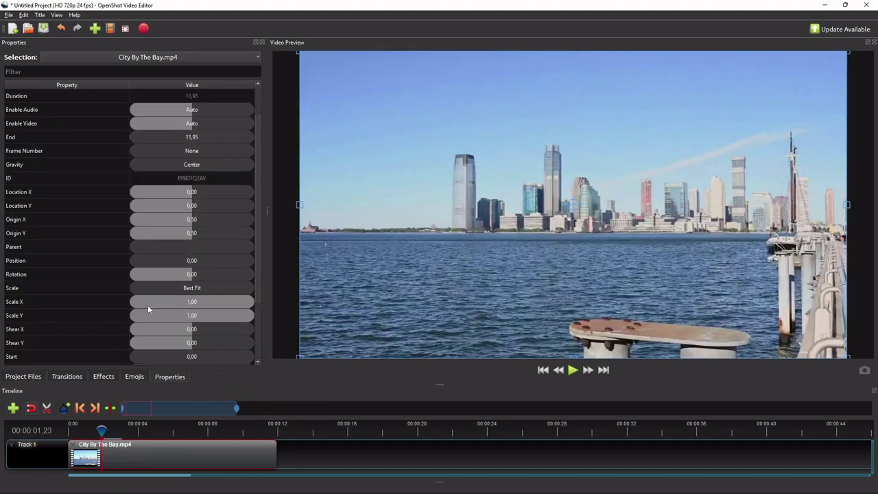
left_click(204, 274)
left_click(202, 226)
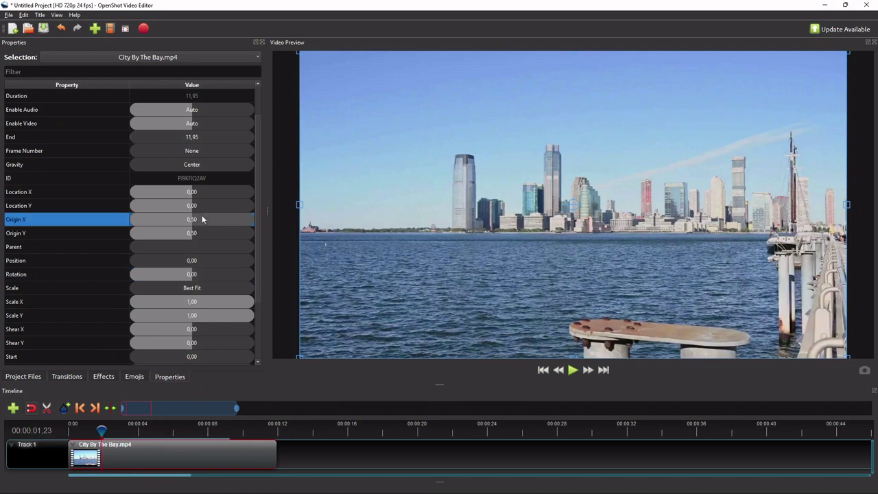
left_click(192, 331)
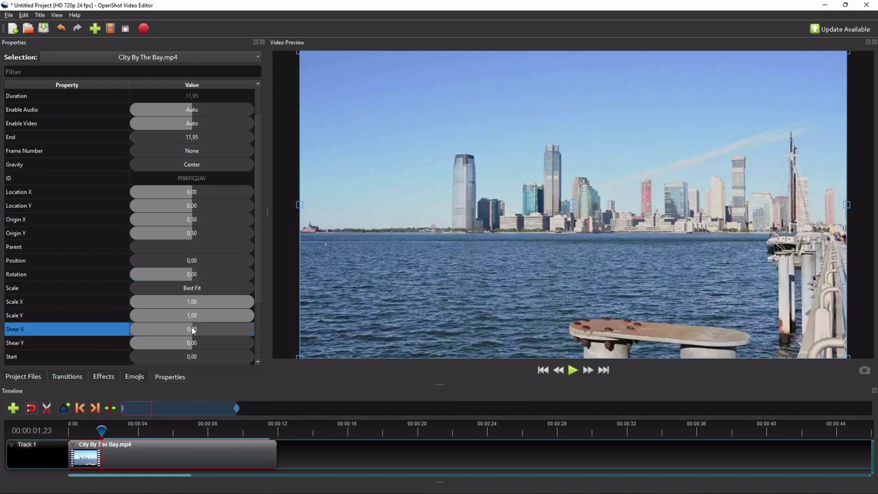
left_click(101, 376)
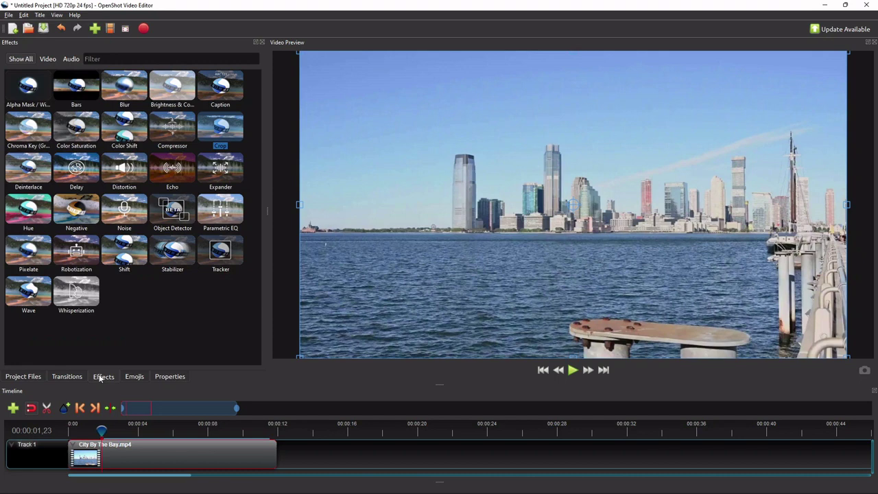
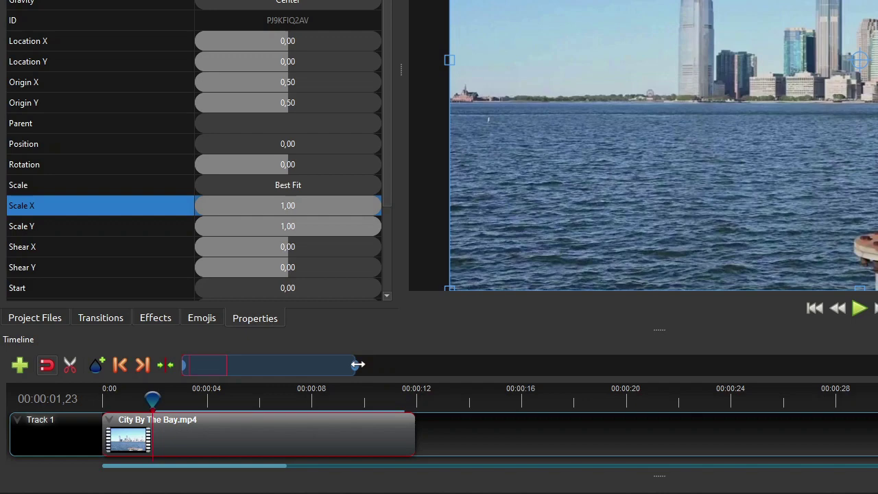
- Insert Scale X and Scale Y keyframes for the City By The Bay.mp4 clip at 00:00:01,01
left_click_drag(238, 408, 173, 411)
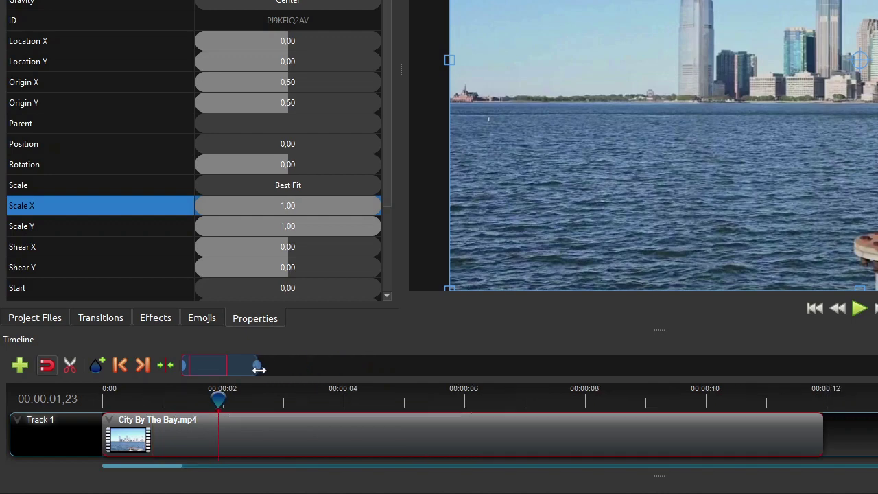
mouse_move(259, 370)
left_mouse_down()
mouse_move(235, 365)
mouse_move(262, 373)
left_mouse_up()
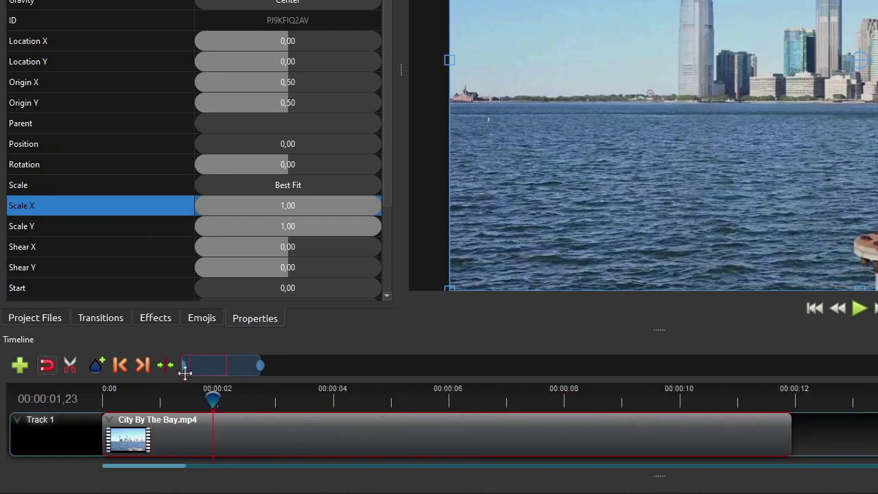
left_click(158, 401)
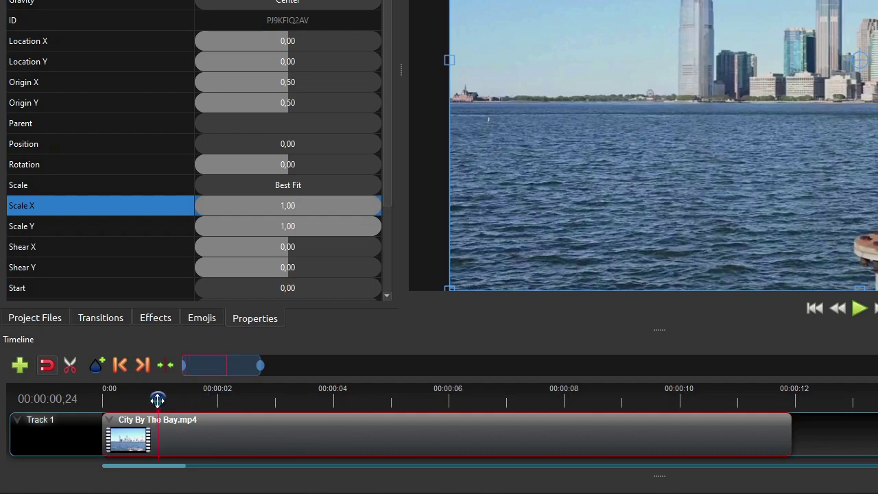
left_click_drag(159, 401, 158, 401)
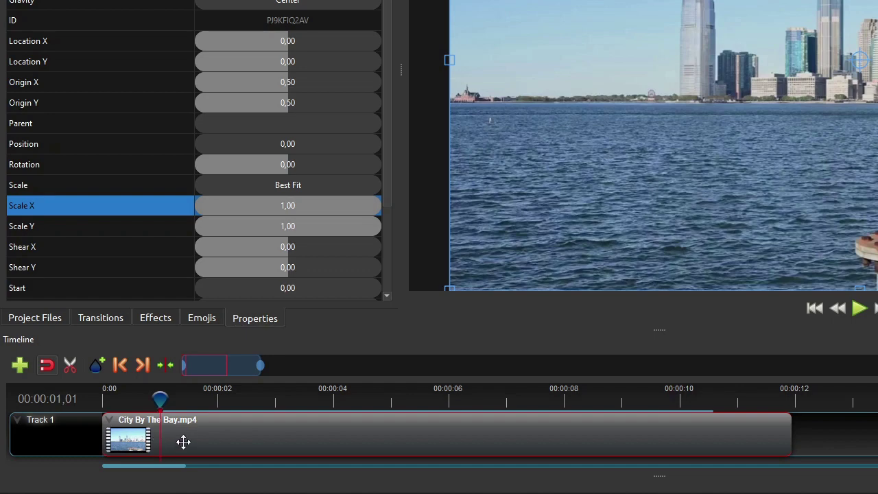
right_click(324, 211)
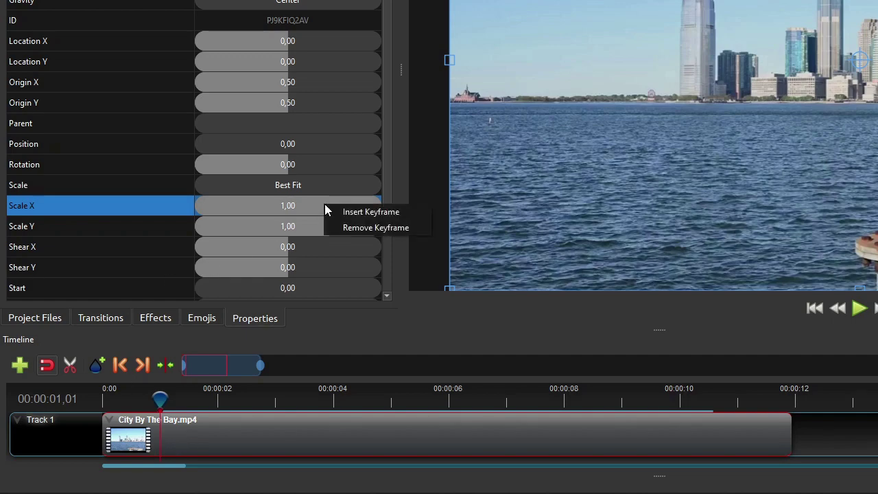
left_click(344, 211)
left_click(321, 226)
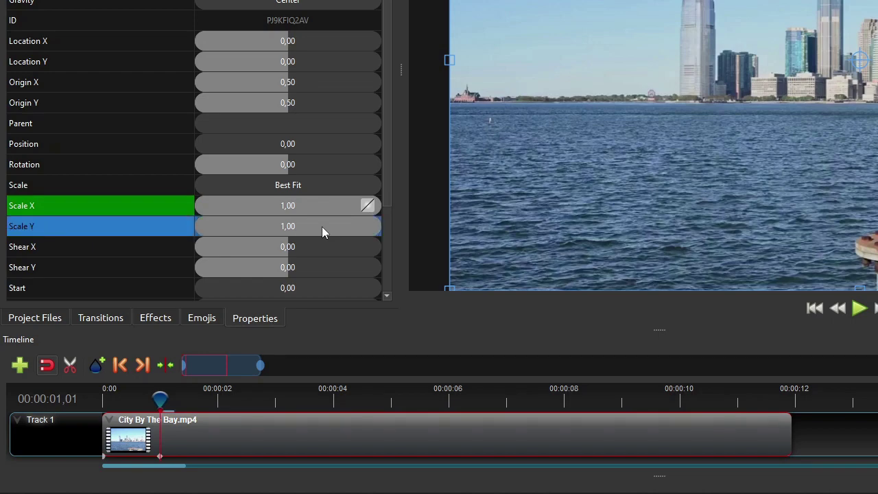
right_click(321, 226)
left_click(335, 234)
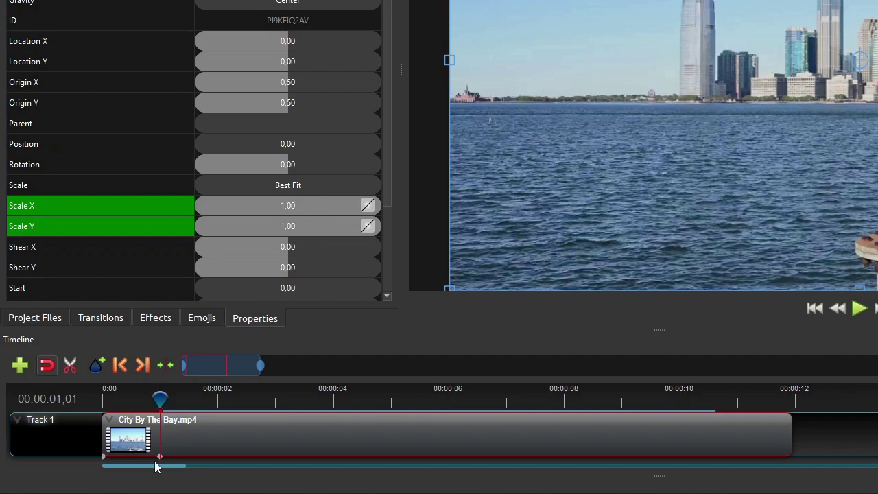
- Set the Scale X keyframe at 00:00:01,01 to 0,60 and play the clip from the start to preview it
double_click(304, 209)
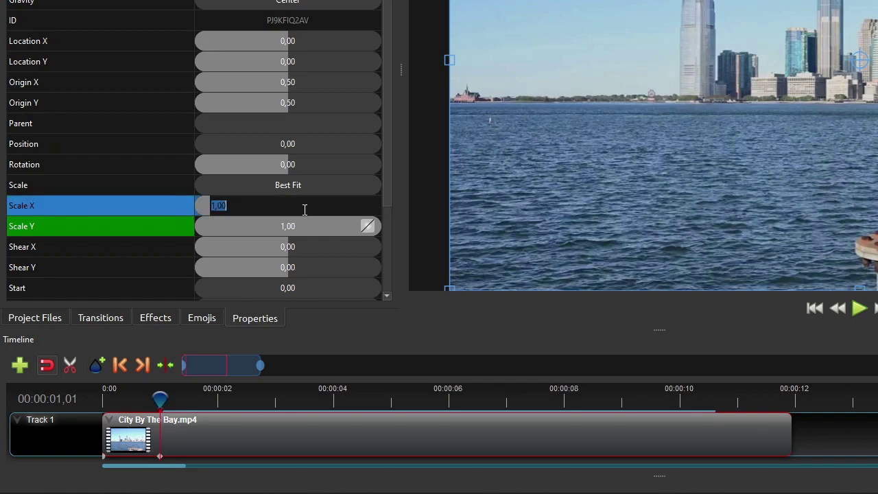
type("0,6")
key("Return")
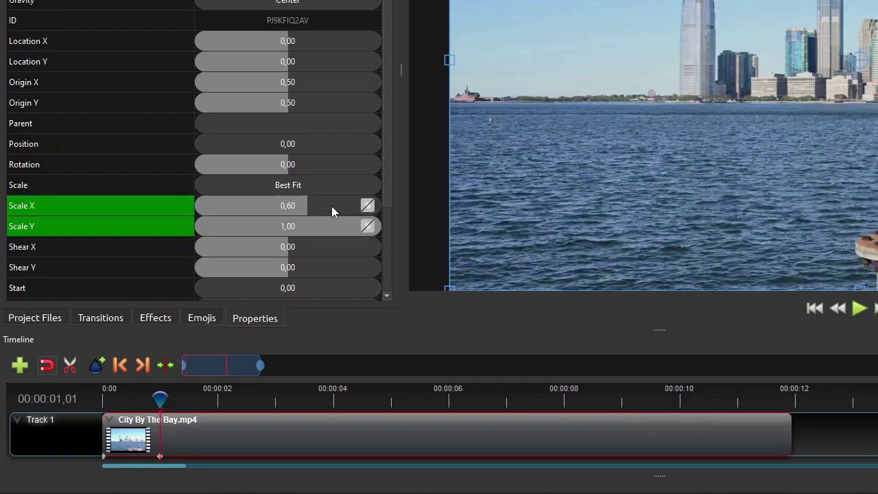
left_click(121, 366)
left_click(858, 308)
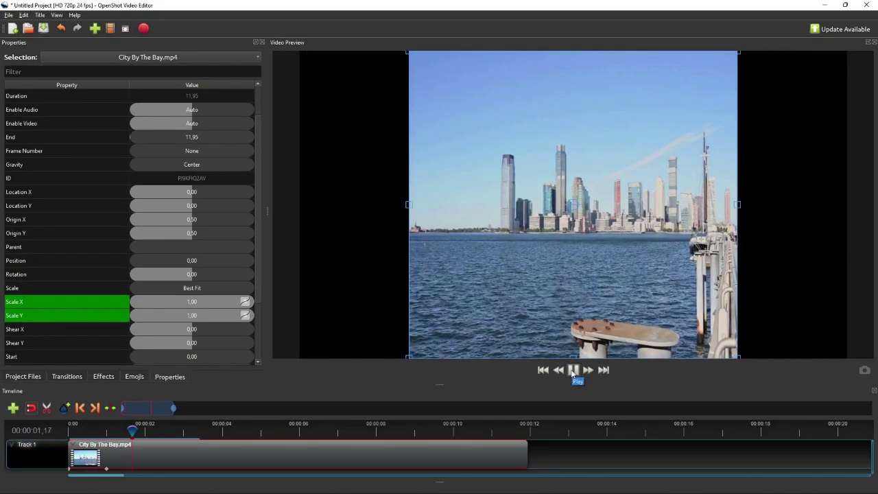
left_click(573, 370)
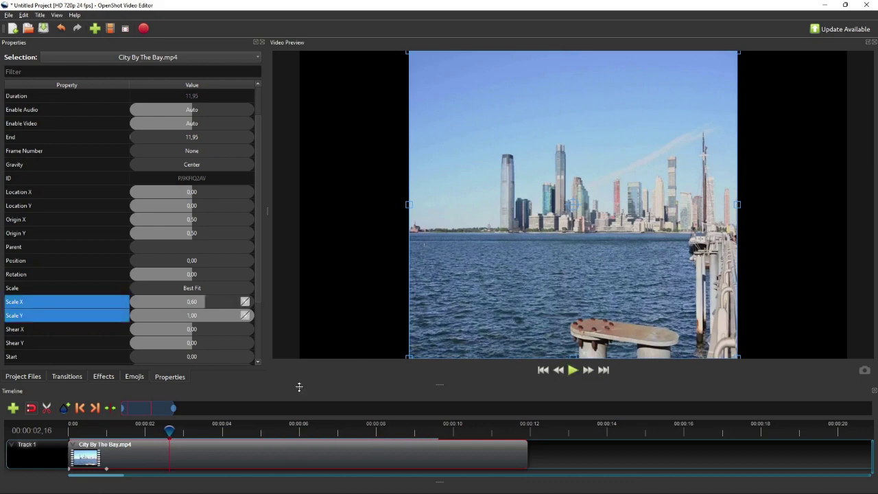
- Remove the 0,60 Scale X keyframe and insert a fresh Scale X keyframe at 00:00:01,01
right_click(199, 305)
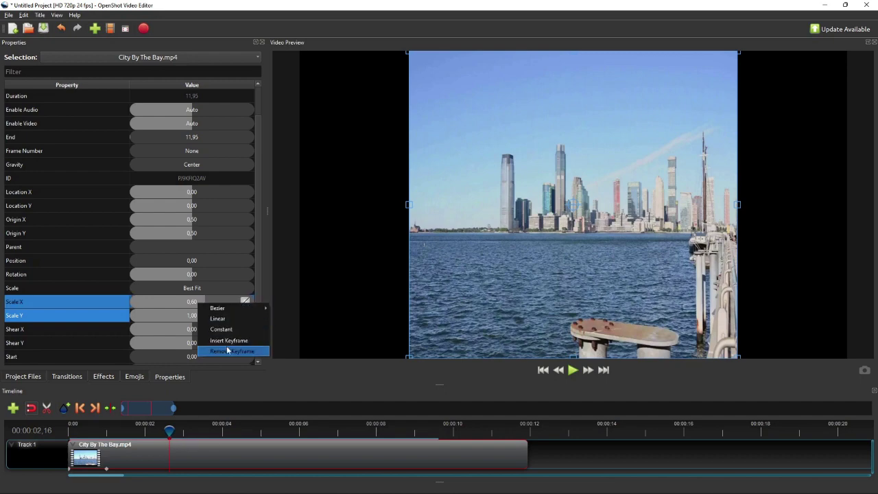
left_click(228, 349)
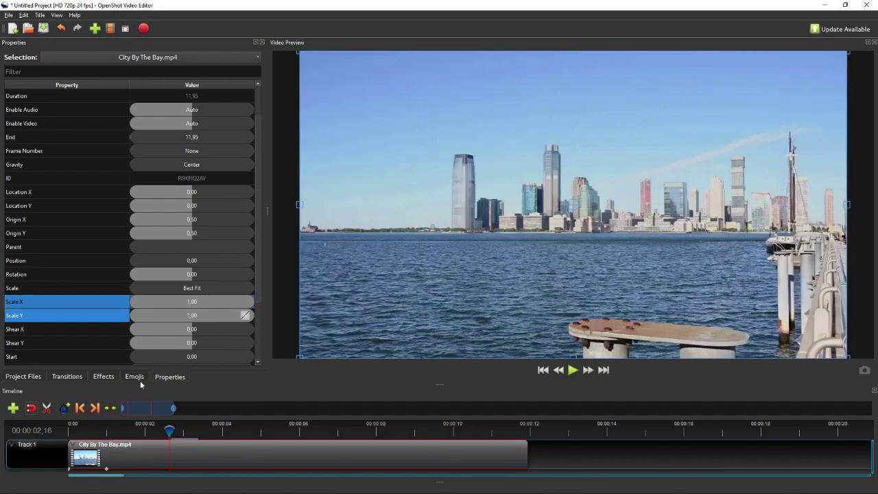
left_click(79, 408)
right_click(194, 304)
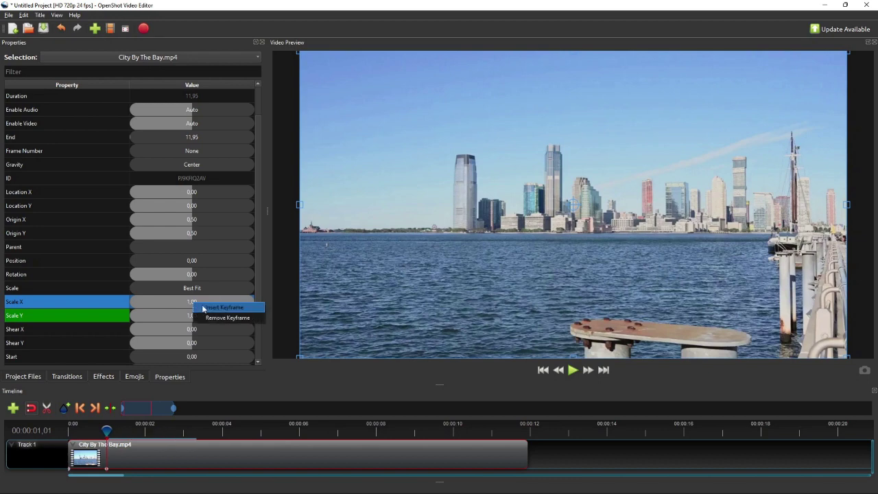
left_click(212, 313)
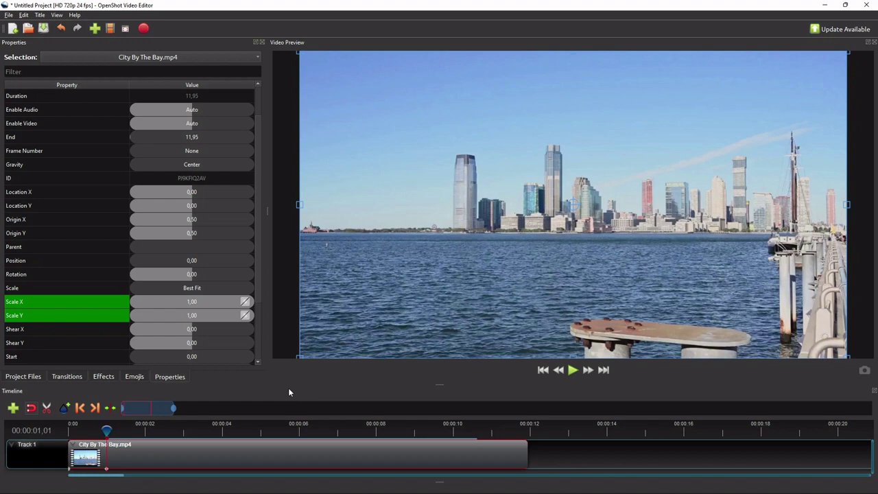
- Move the playhead to 00:00:02,24 and set the clip's Scale X and Scale Y to 2 there
left_click(184, 439)
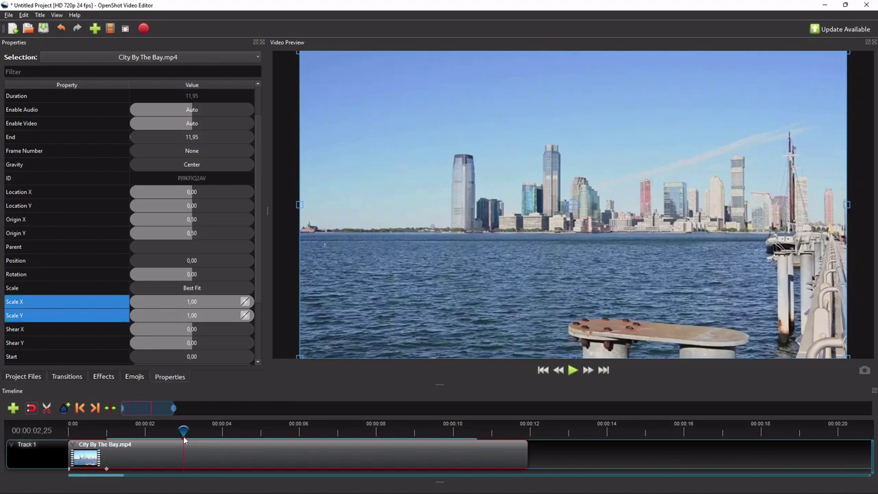
left_click_drag(184, 440, 182, 435)
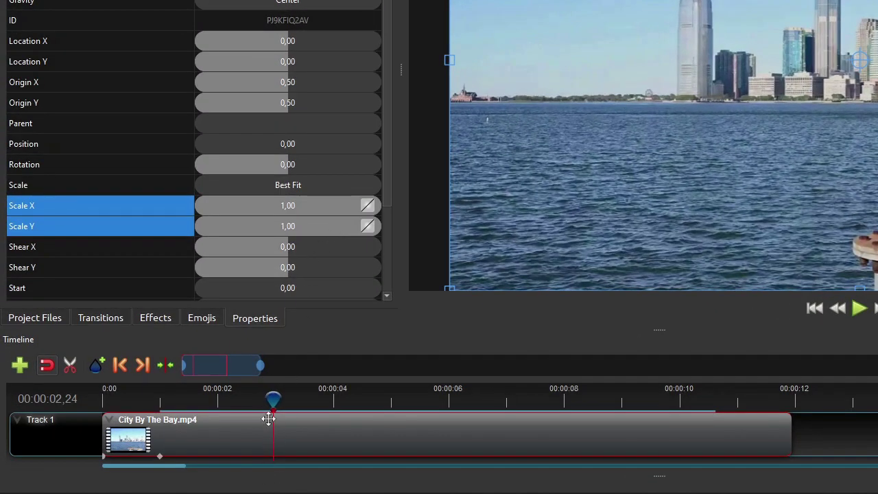
double_click(316, 210)
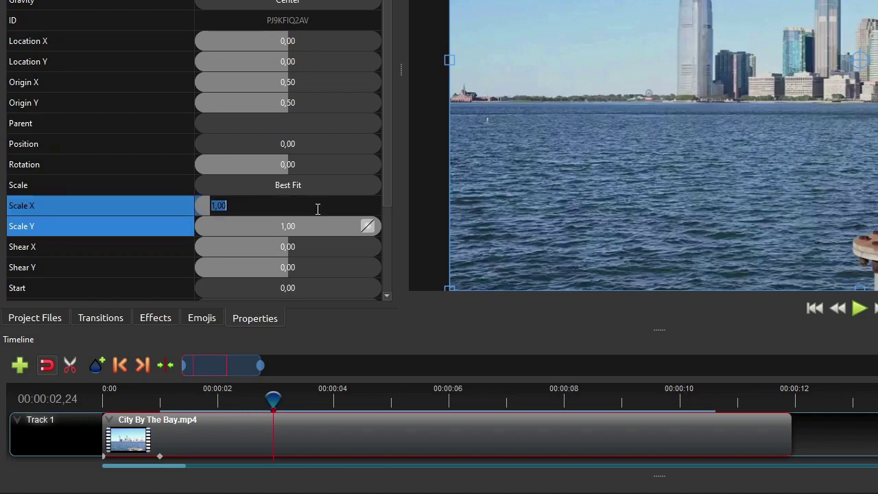
type("2")
double_click(317, 227)
left_click(316, 206)
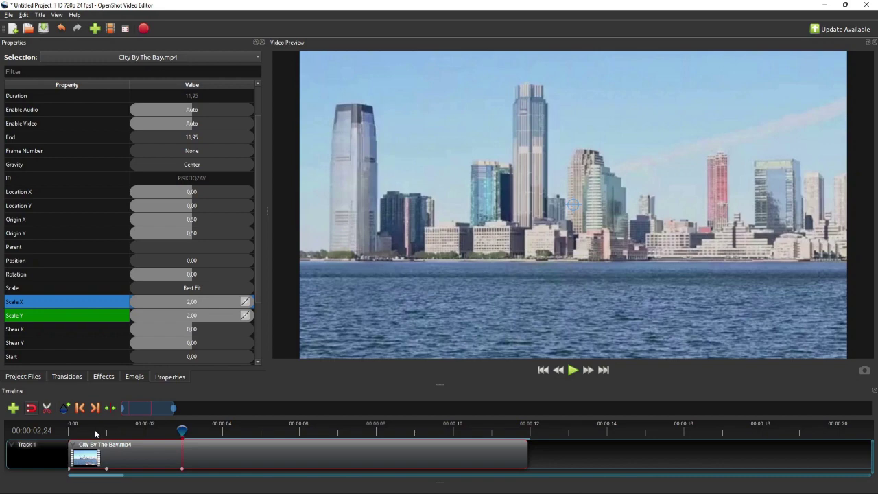
- Play the clip from the start to preview the zoom between the keyframes, stopping playback past the last keyframe
left_click(92, 431)
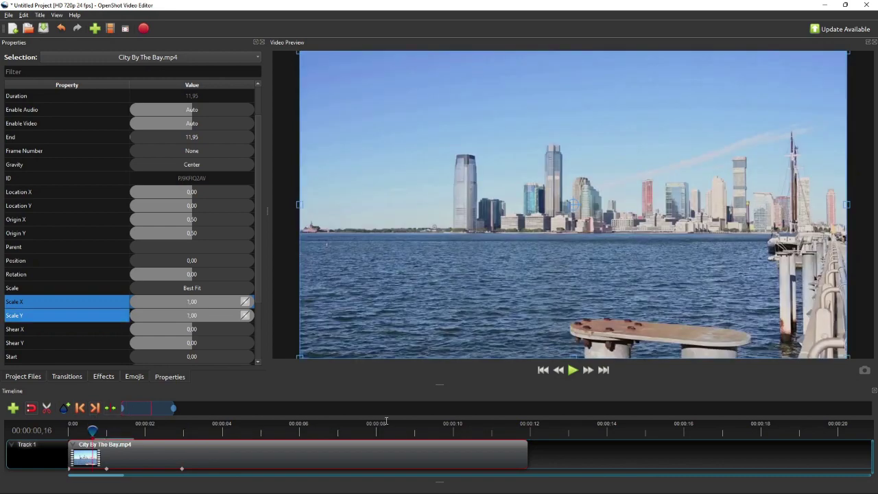
left_click(80, 408)
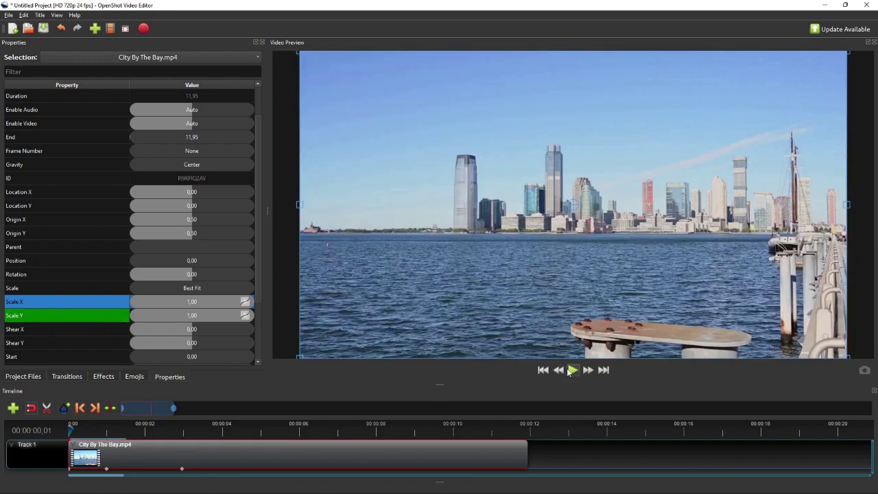
left_click(570, 370)
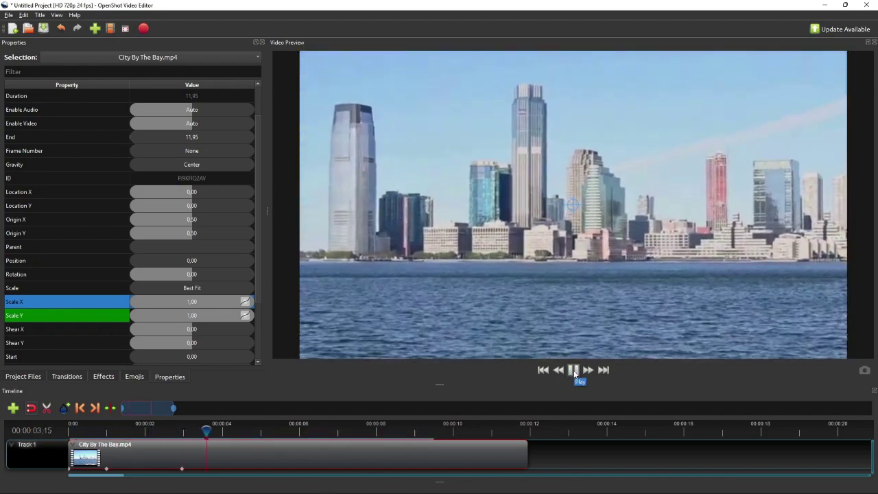
left_click(573, 371)
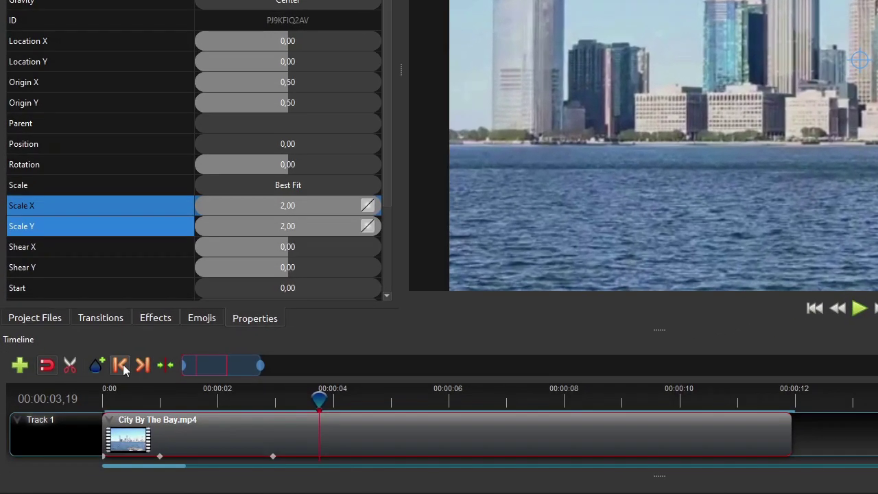
- At the 00:00:02,24 keyframe, apply the Bezier Ease Out curve to both Scale X and Scale Y
left_click(80, 407)
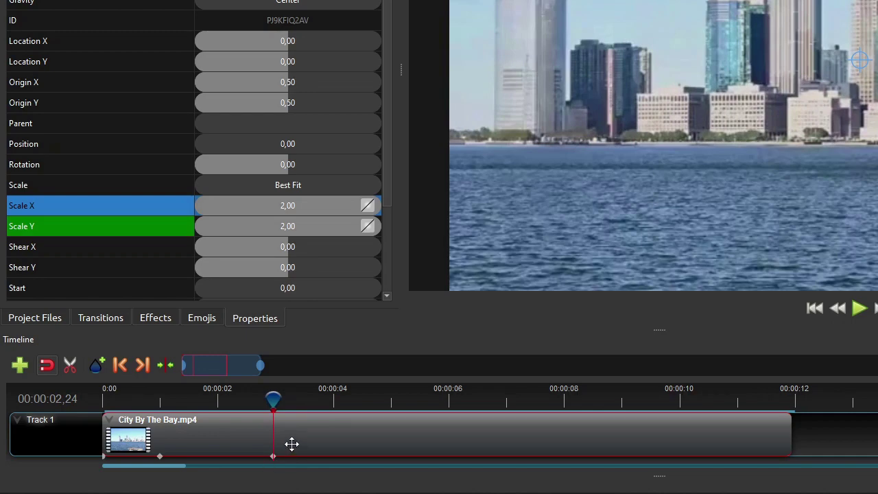
left_click(120, 368)
left_click(141, 368)
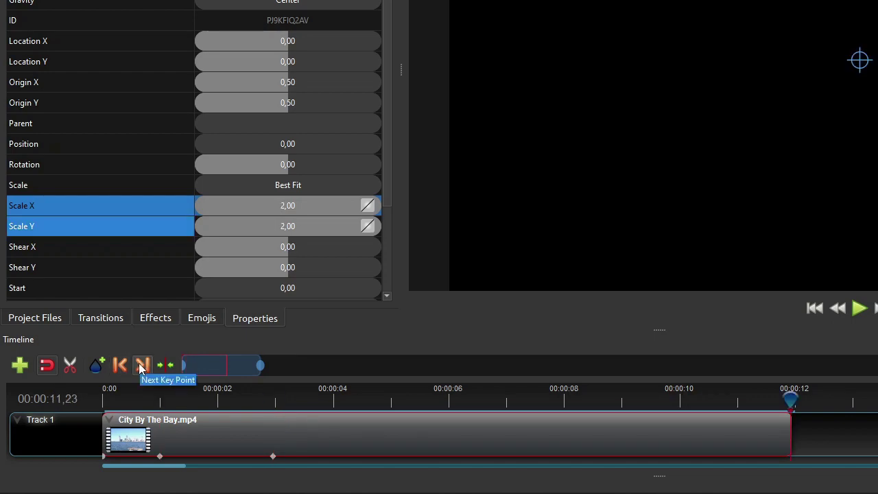
left_click(125, 367)
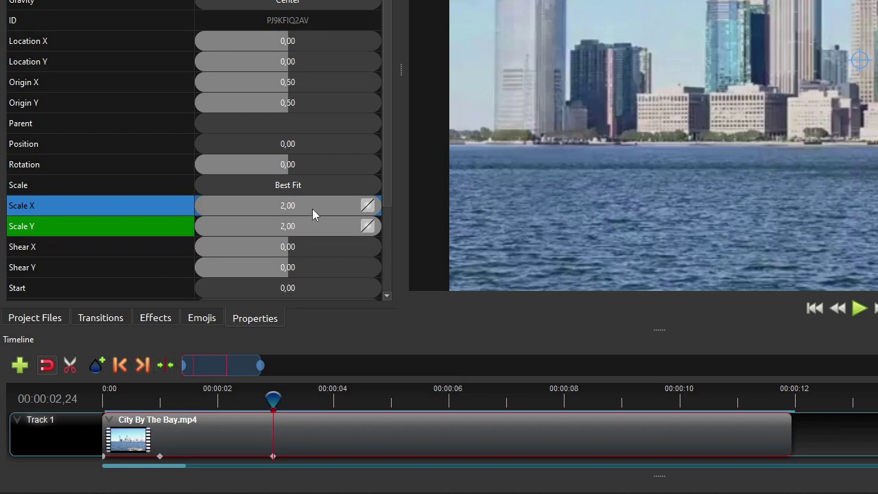
left_click(329, 228)
left_click(343, 207)
right_click(362, 203)
mouse_move(392, 214)
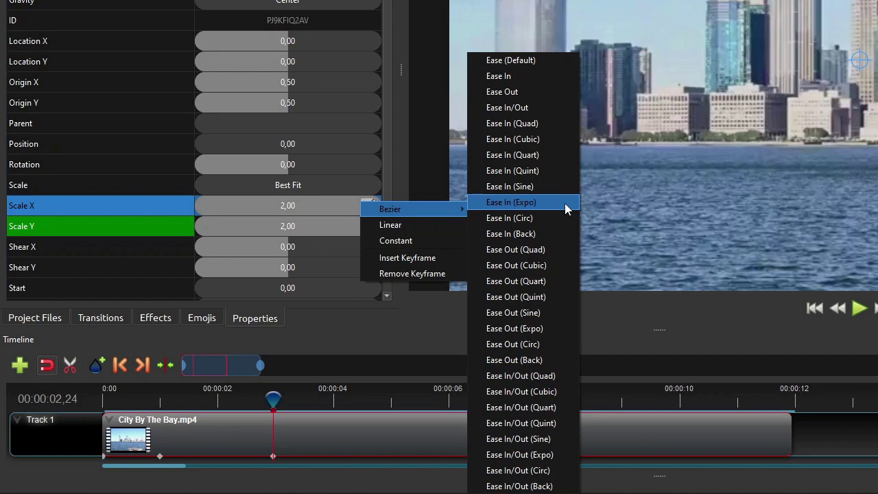
left_click(524, 94)
right_click(368, 227)
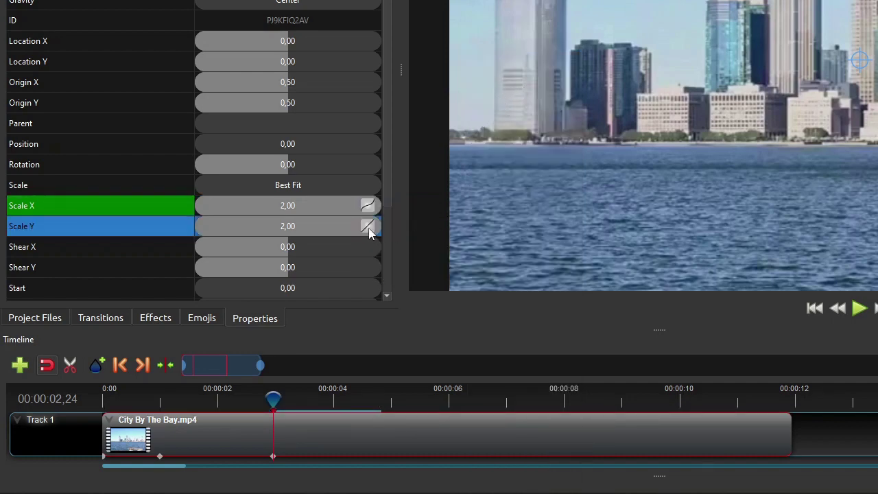
mouse_move(427, 235)
left_click(517, 90)
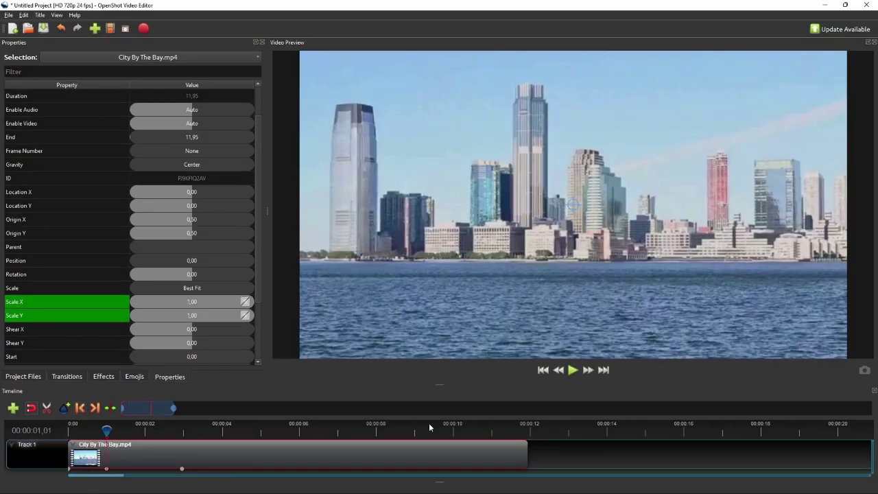
- Play the clip again from the start to check the eased zoom, and pause after the last keyframe
left_click(80, 408)
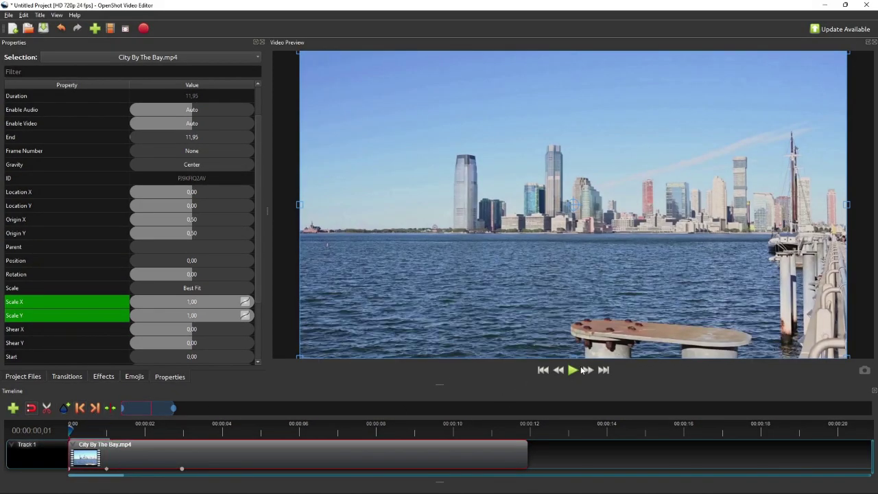
left_click(573, 370)
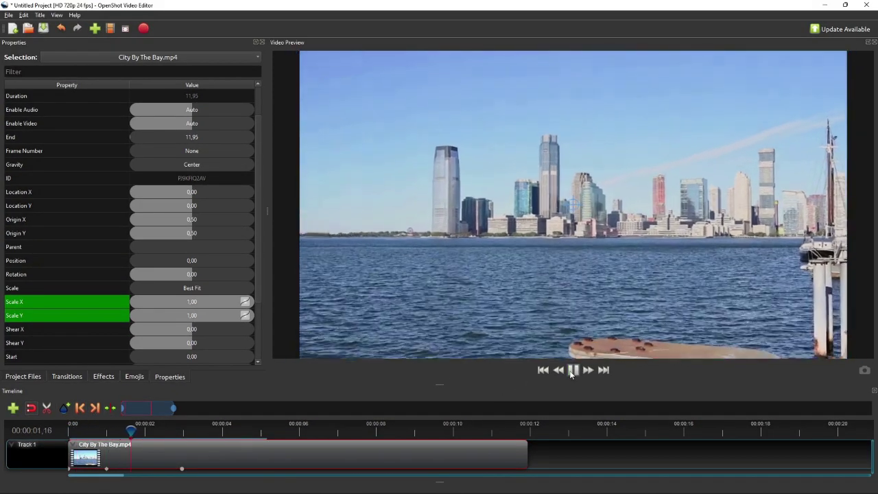
left_click(573, 370)
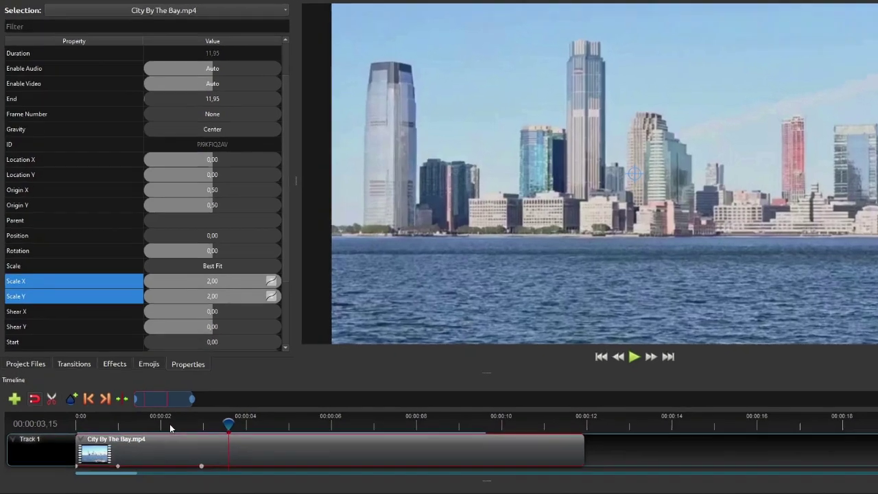
- Step frame by frame from the 00:00:01,01 keyframe past the 00:00:02,24 keyframe to examine how Scale X and Scale Y change
left_click(80, 407)
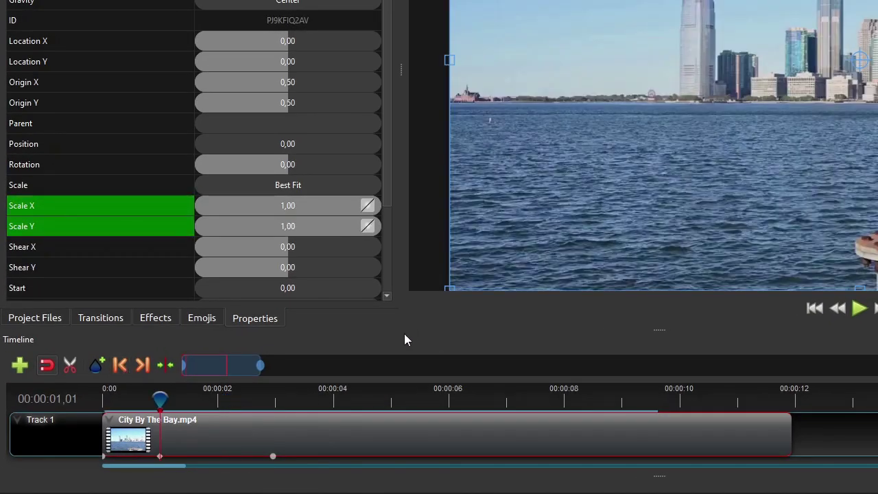
key("Right")
key("Right")
key("Right")
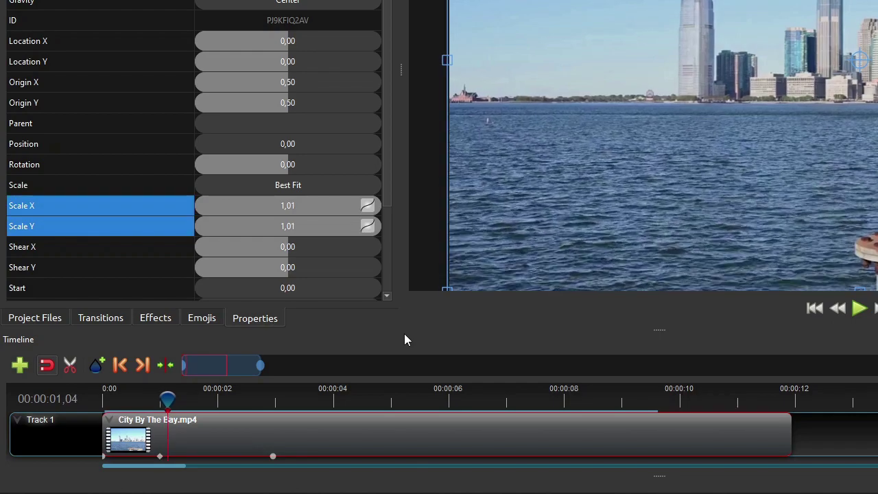
key("Right")
key("Right")
key("Right")
key("Right")
key("Right")
key("Right")
key("Right")
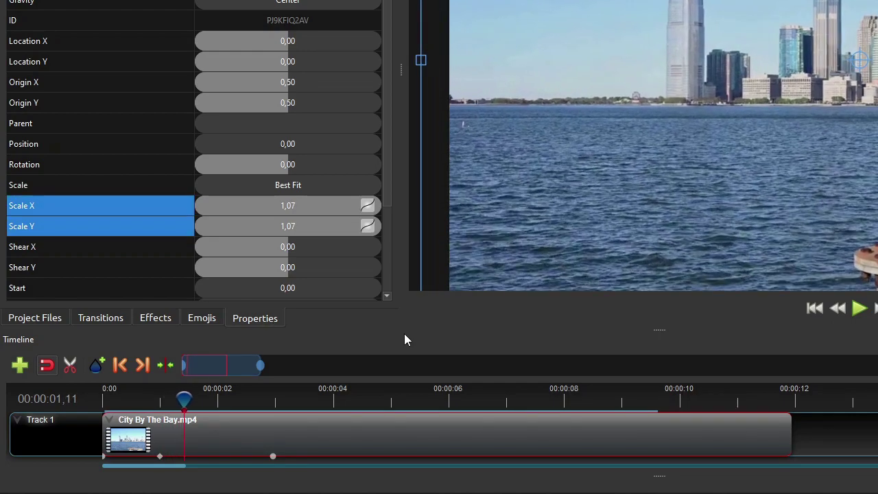
key("Right")
key("Right")
key("Right")
key("Right")
key("Right")
key("Right")
key("Right")
key("Right")
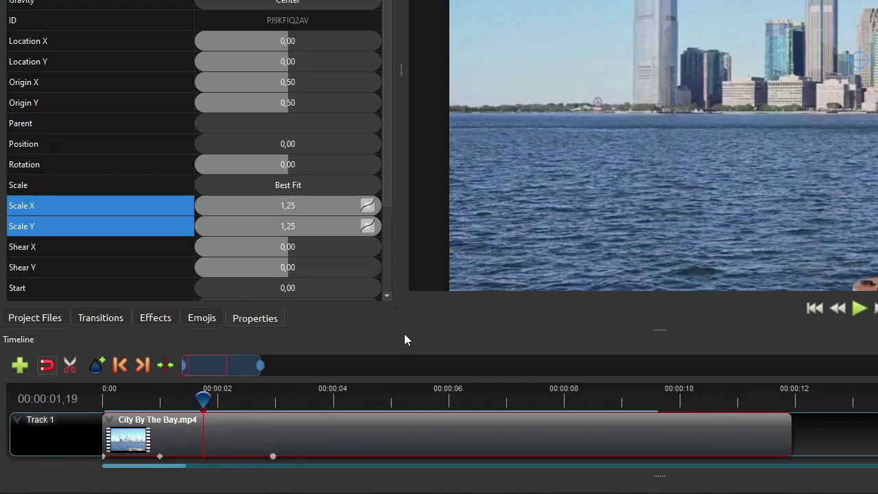
key("Right")
key("Right")
key("Right")
key("Right")
key("Right")
key("Right")
key("Right")
key("Right")
key("Right")
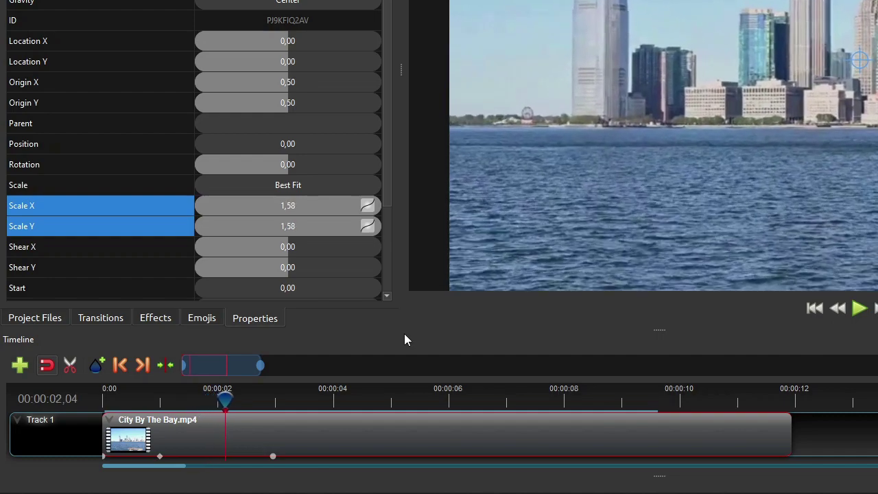
key("Right")
key("Right")
key("Right")
key("Right")
key("Right")
key("Right")
key("Right")
key("Right")
key("Right")
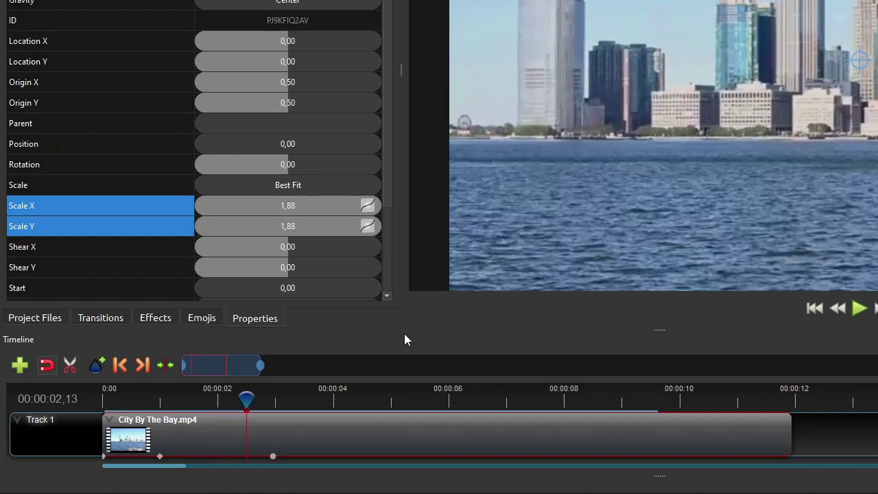
key("Right")
key("Right")
key("Right")
key("Right")
key("Right")
key("Right")
key("Right")
key("Right")
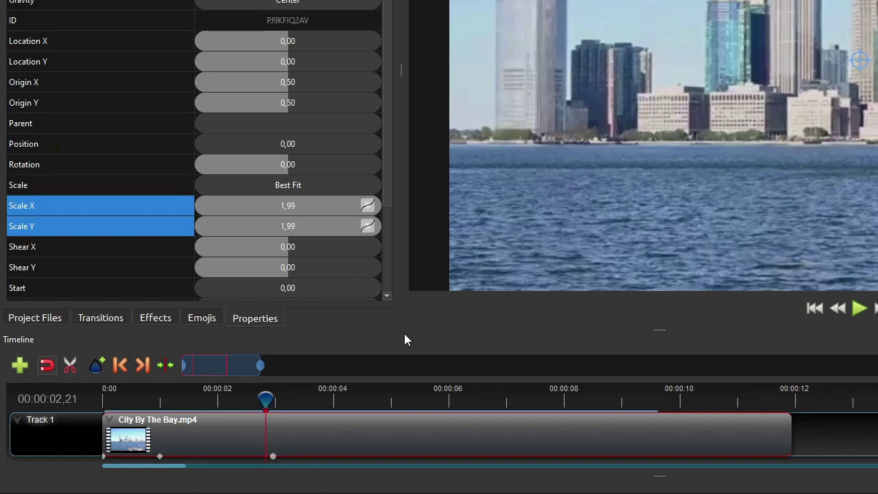
key("Right")
key("Right")
key("Right")
key("Right")
key("Right")
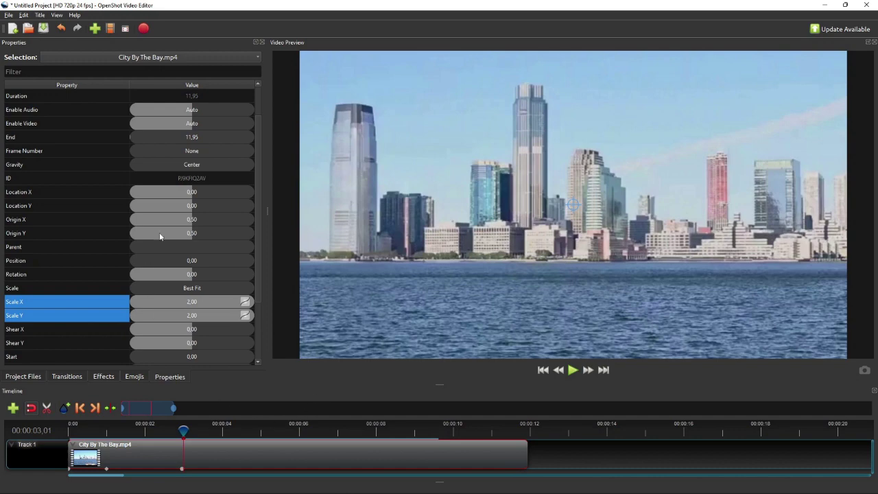
left_click(212, 191)
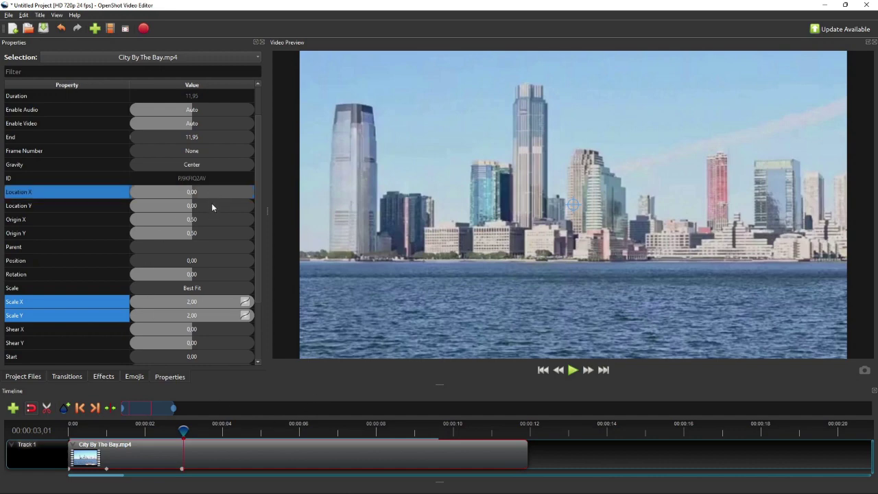
left_click(211, 204)
left_click(211, 189)
left_click(209, 202)
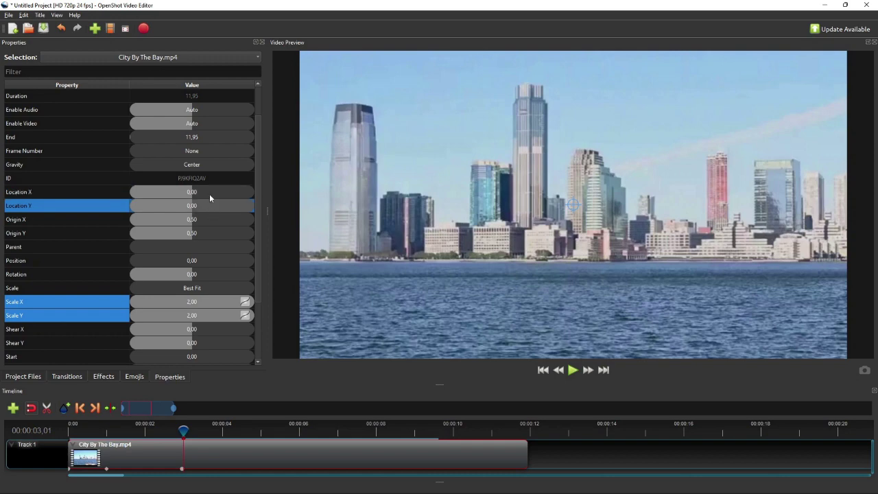
left_click(209, 194)
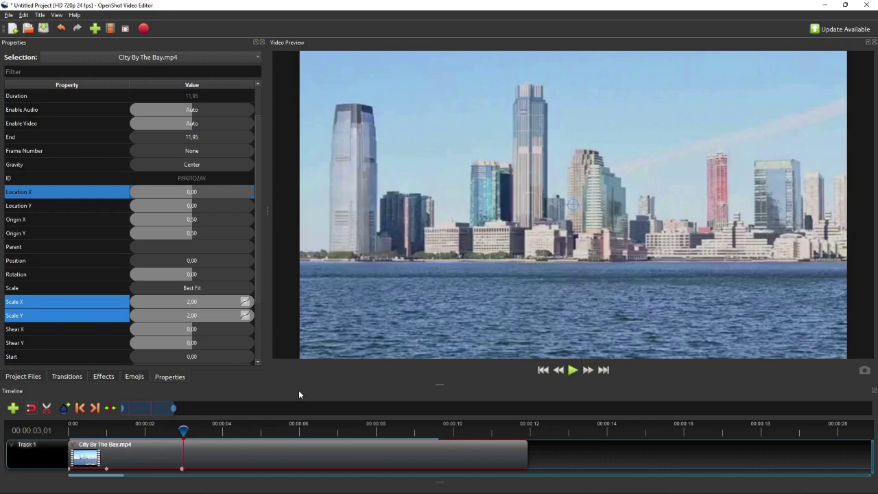
left_click(225, 435)
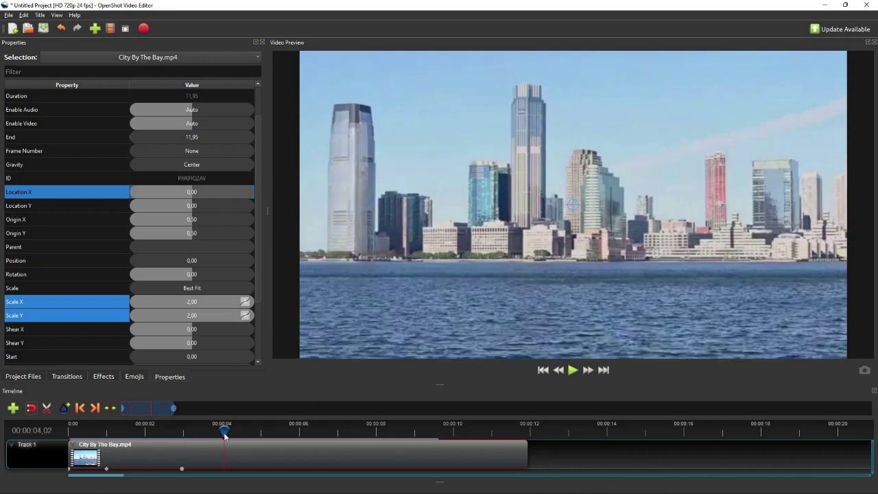
- Remove the clip's Scale X keyframes at 00:00:02,24 and 00:00:01,01
left_click(190, 424)
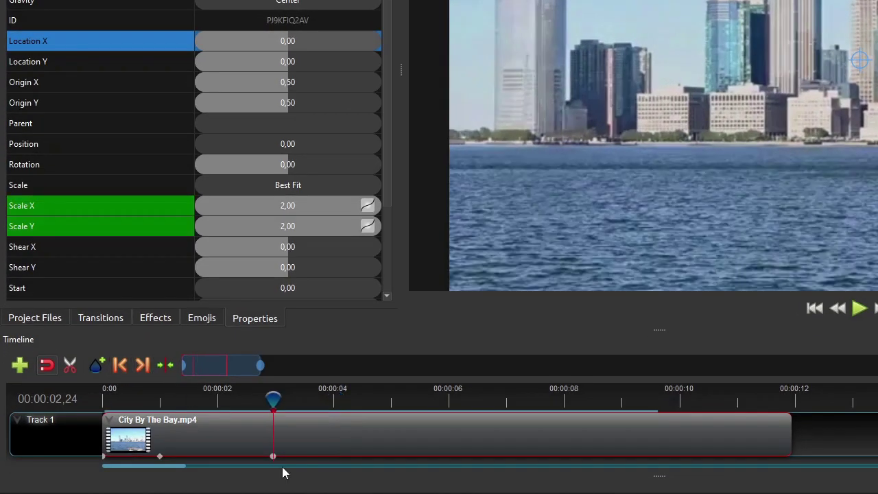
left_click(315, 207)
right_click(315, 204)
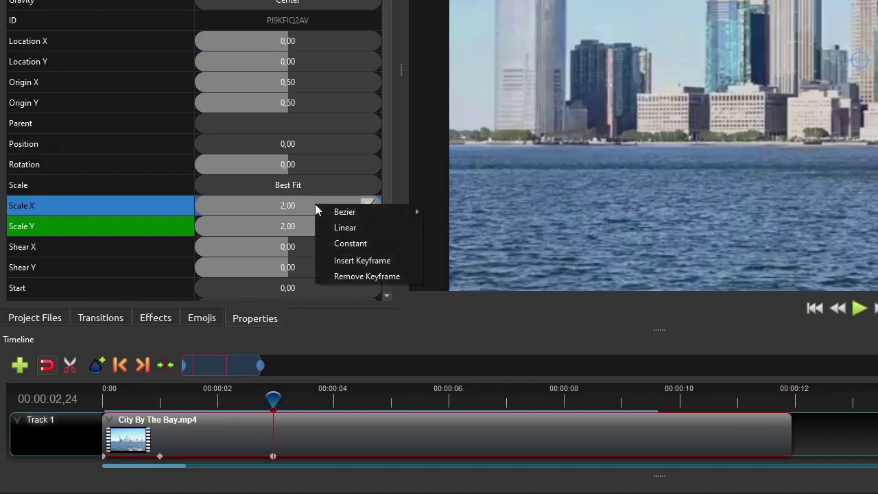
left_click(365, 273)
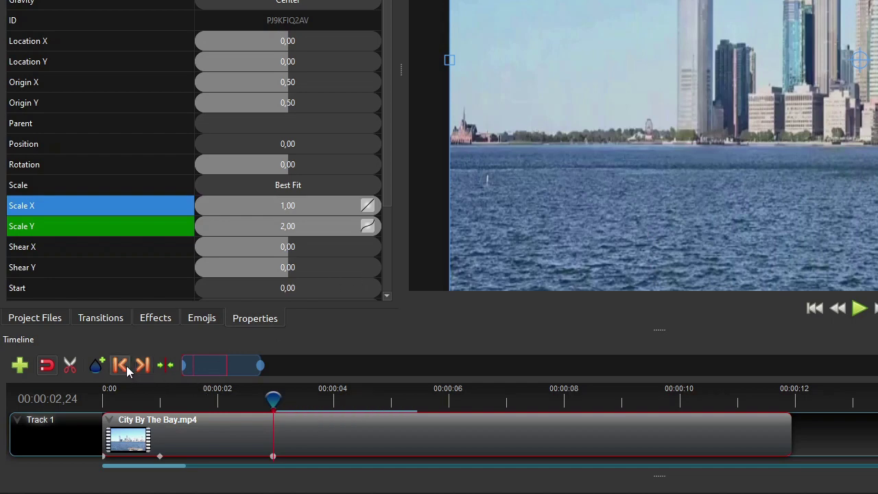
left_click(126, 365)
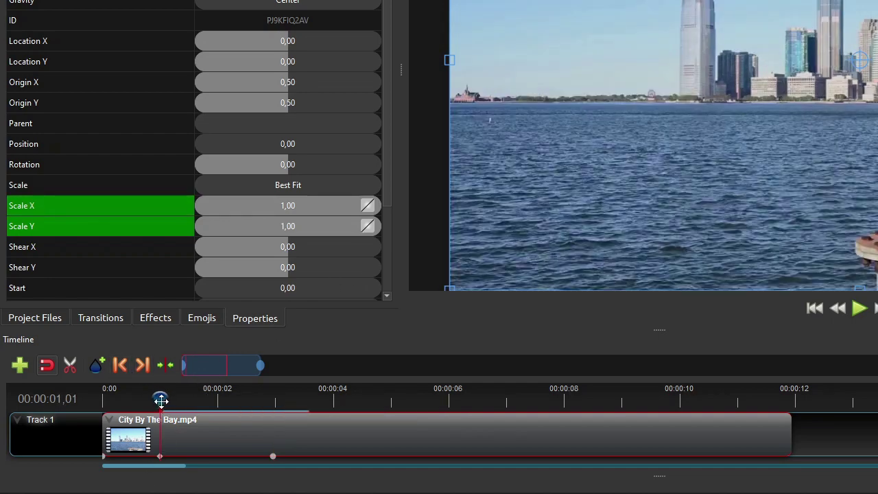
right_click(289, 204)
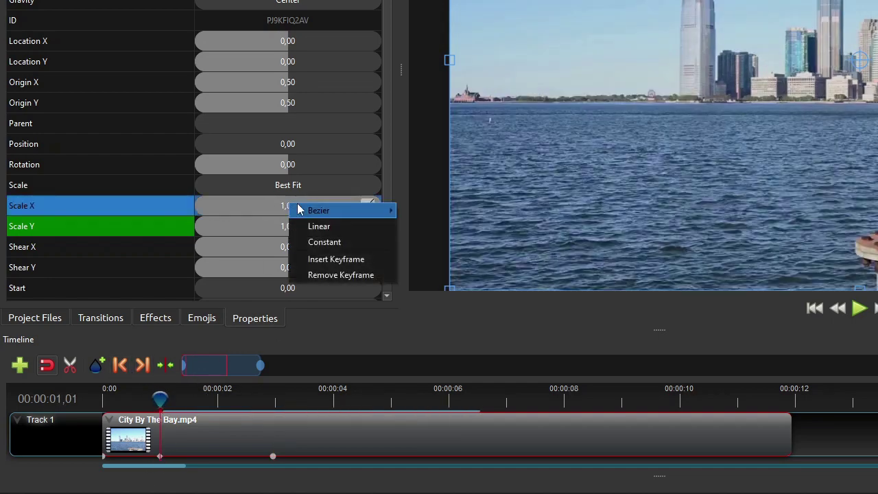
left_click(344, 275)
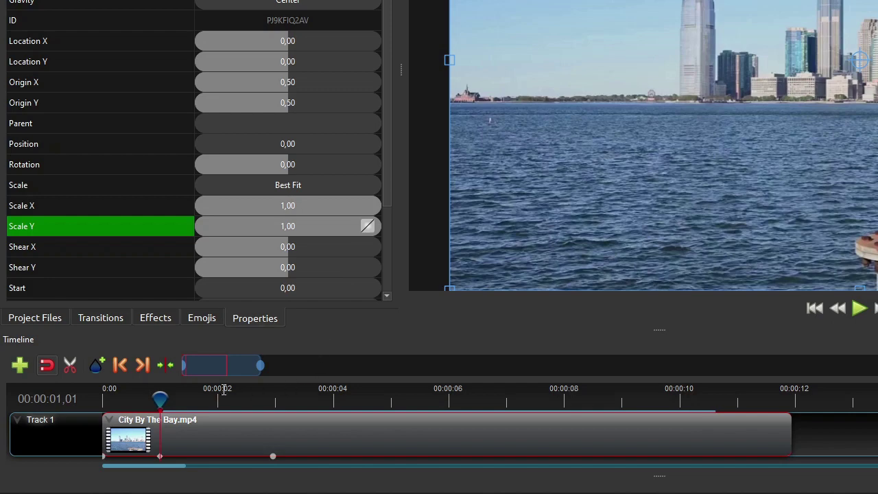
- Remove the clip's Scale Y keyframes at 00:00:02,24 and 00:00:01,01
left_click(142, 365)
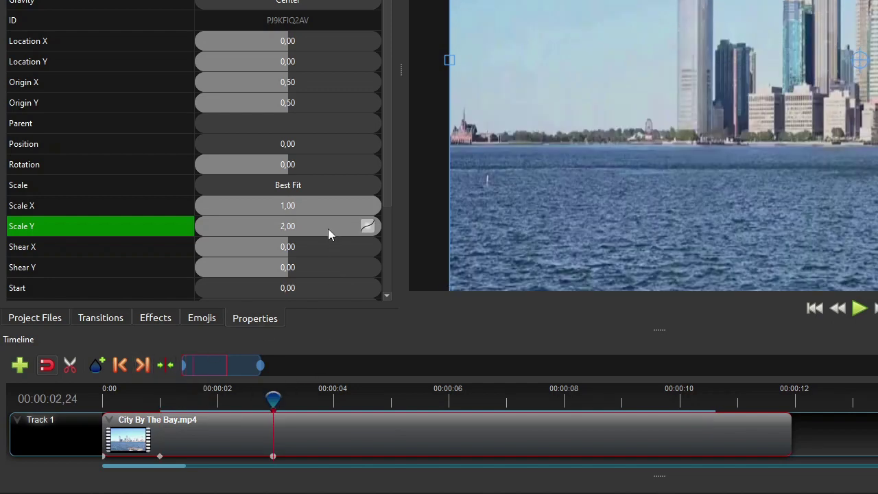
right_click(328, 228)
left_click(367, 302)
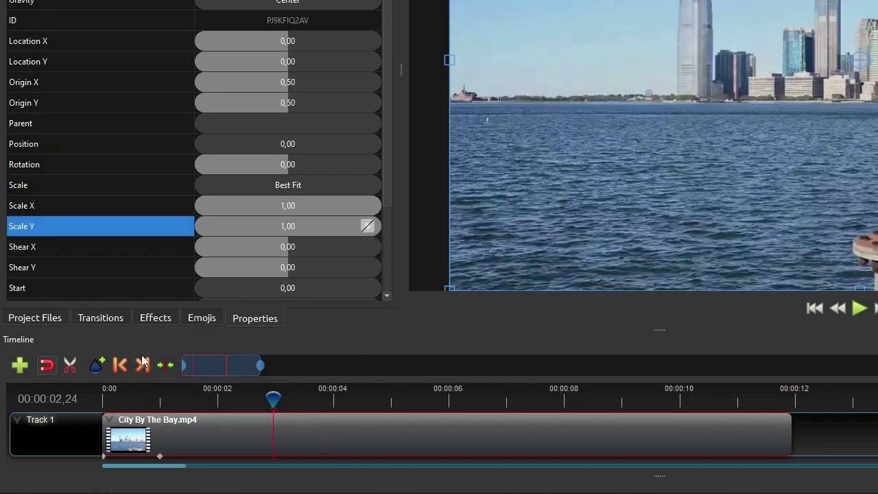
left_click(119, 365)
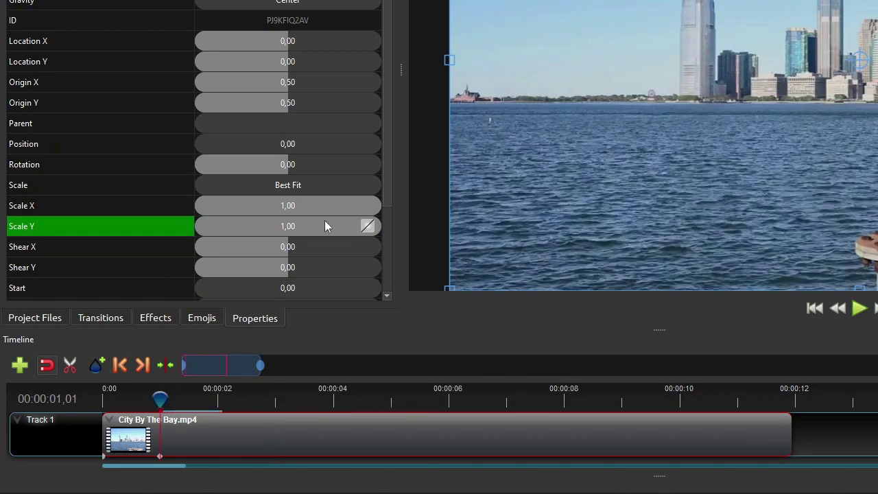
left_click(313, 225)
right_click(312, 225)
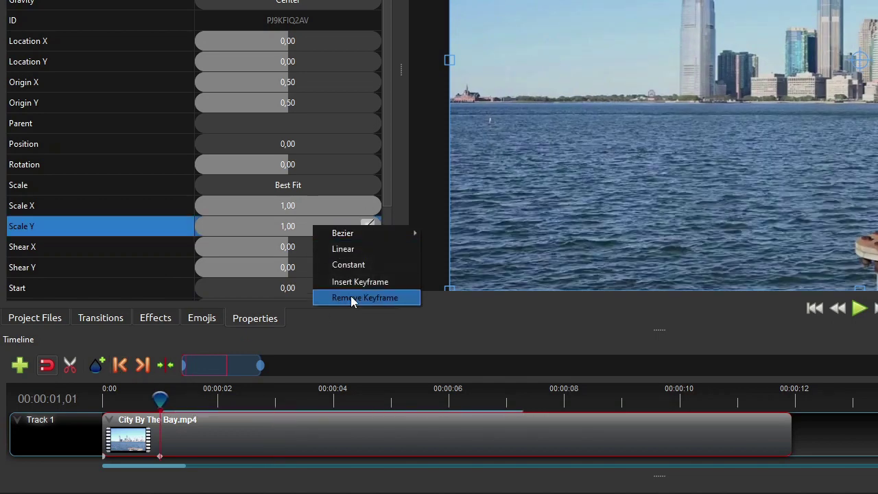
left_click(351, 293)
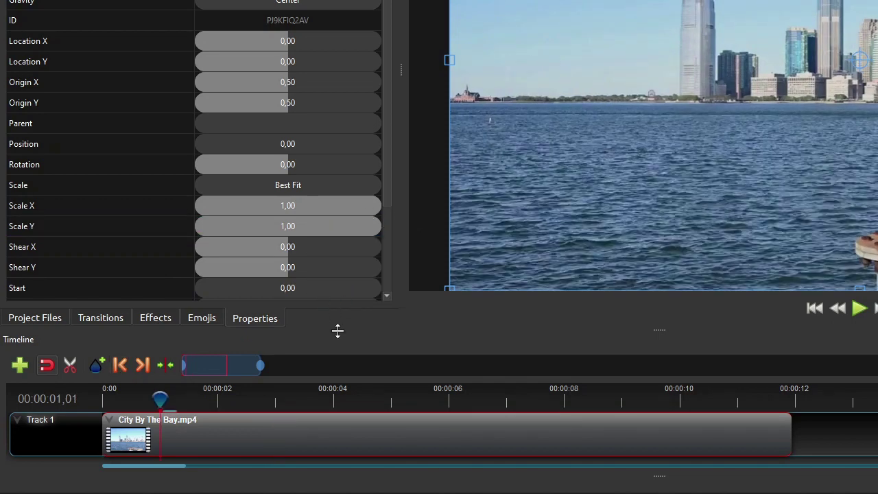
- Play the clip from the start to check it without the zoom keyframes, and pause after about two seconds
left_click(119, 365)
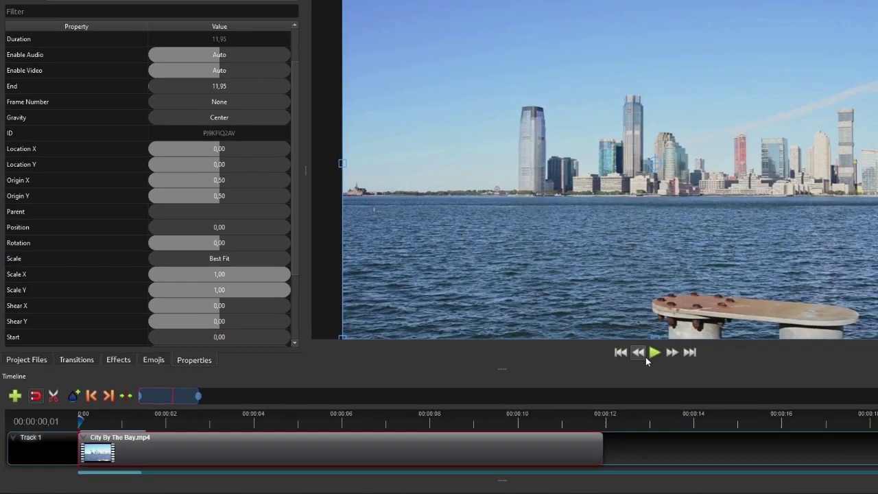
left_click(859, 308)
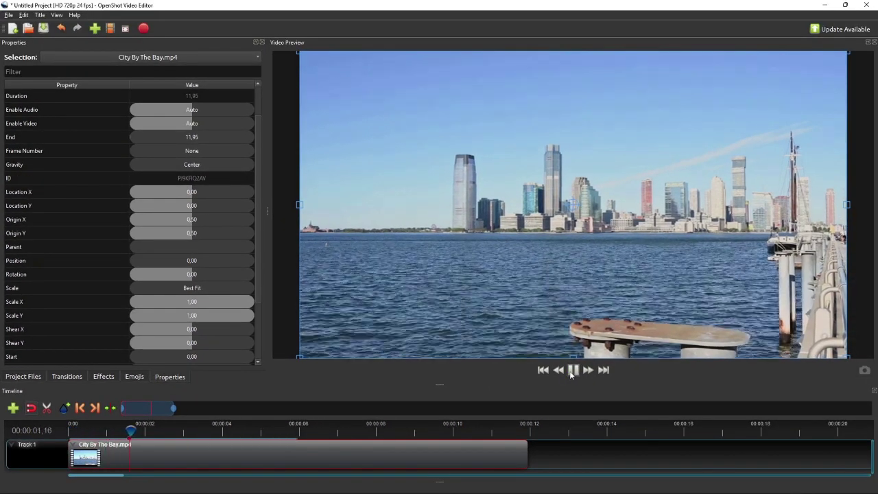
left_click(573, 371)
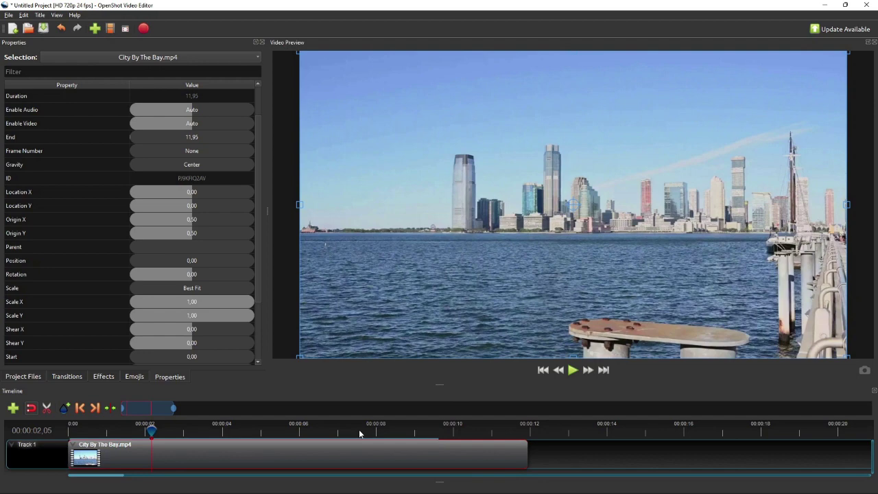